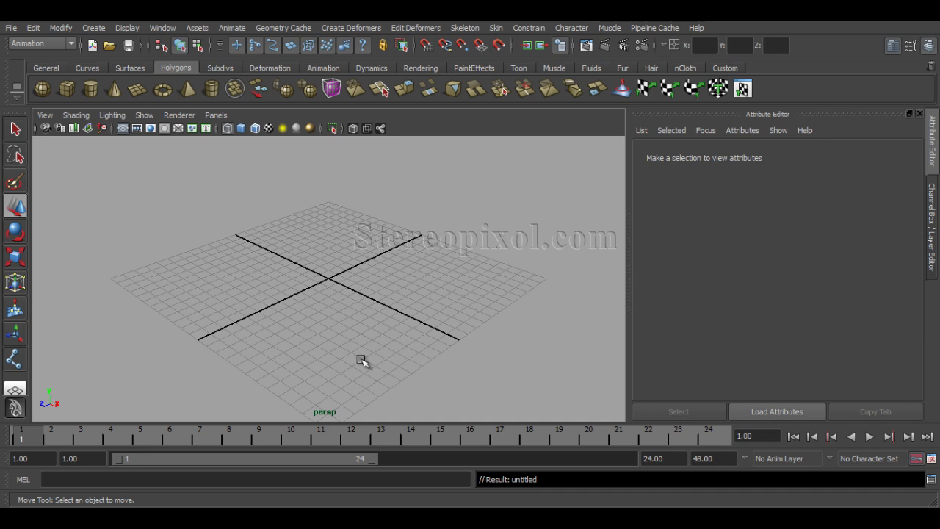
- Keep the Animation menu set and tear off the Skeleton menu into a floating window beside the view
click(44, 44)
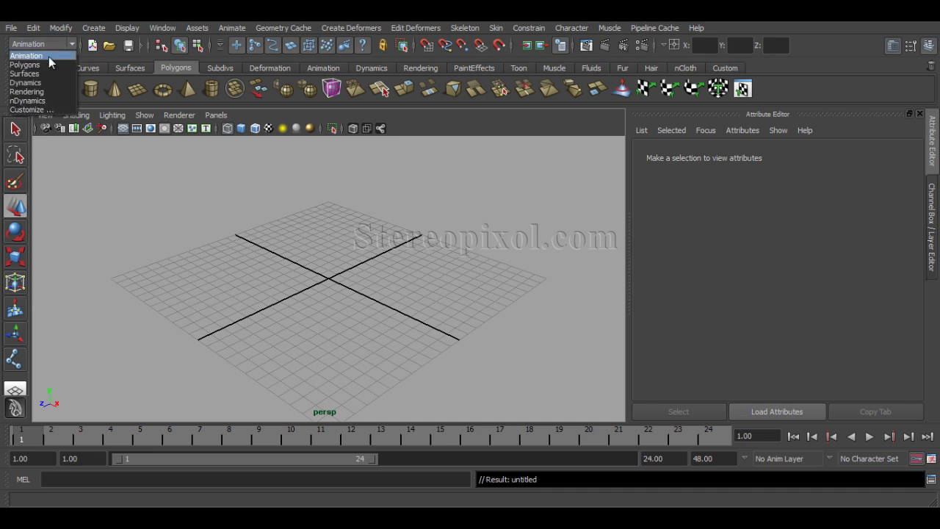
click(55, 53)
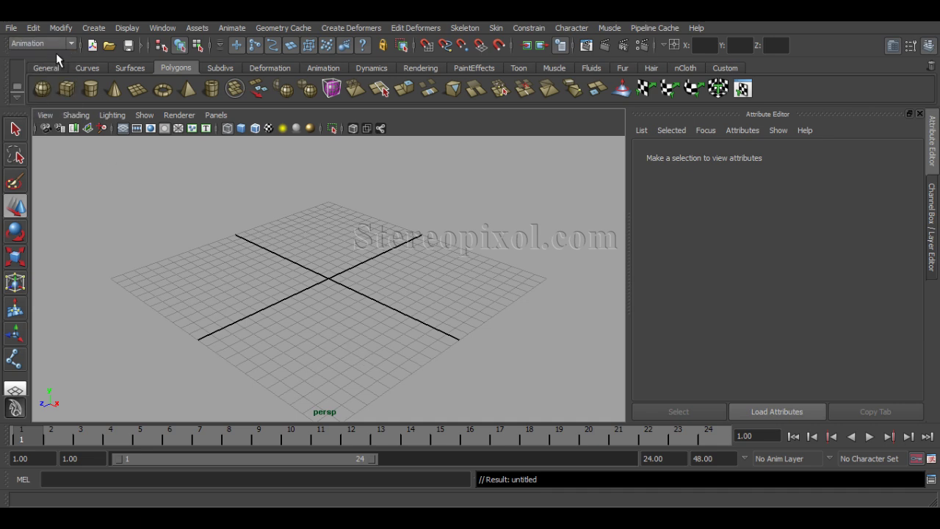
click(465, 30)
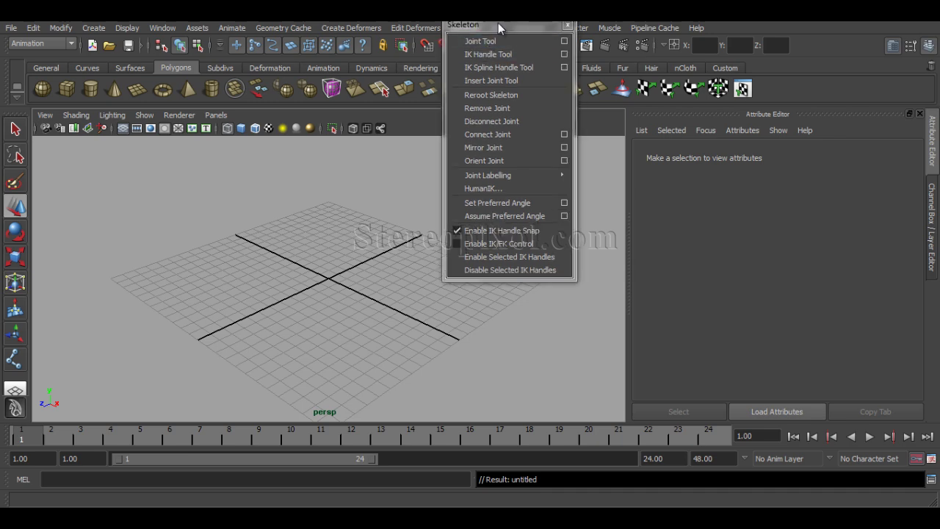
click(484, 35)
drag(801, 165, 723, 131)
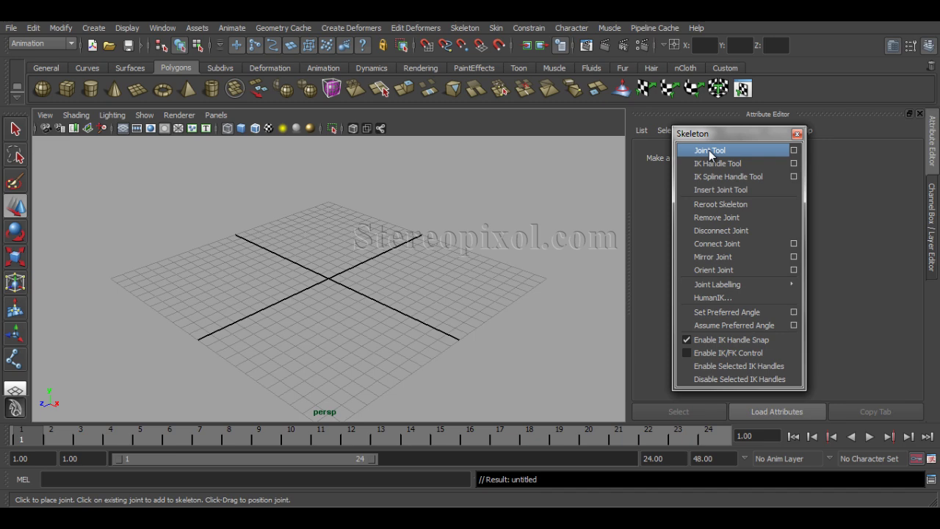
- Reset the Joint Tool to defaults, leaving Scale compensate on and Auto joint limits off
click(794, 150)
drag(636, 89, 680, 92)
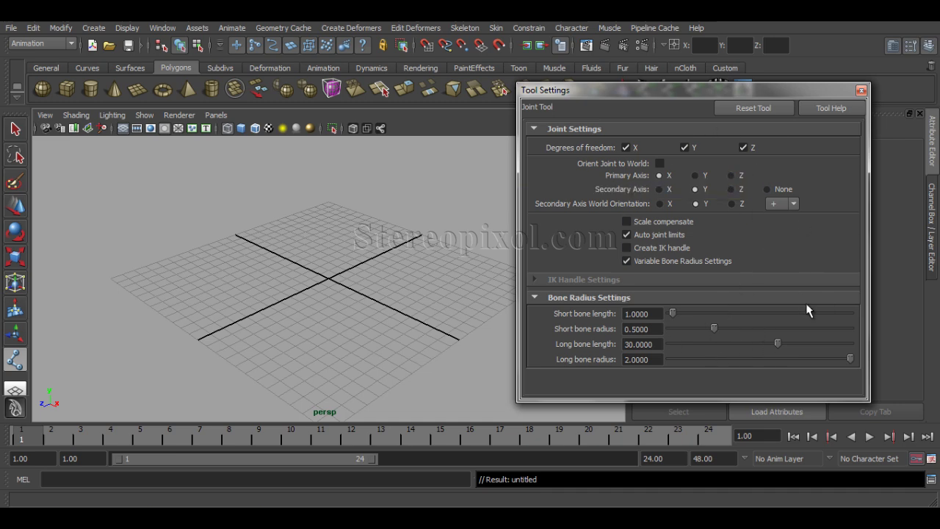
click(778, 109)
- Close Tool Settings and place a test joint on the grid, viewing it from several angles
click(861, 91)
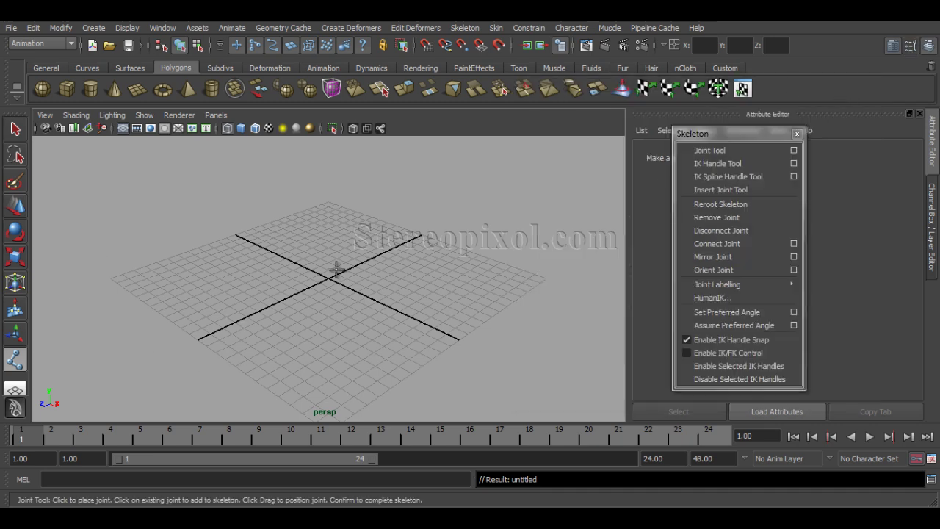
alt+drag(321, 292, 263, 321)
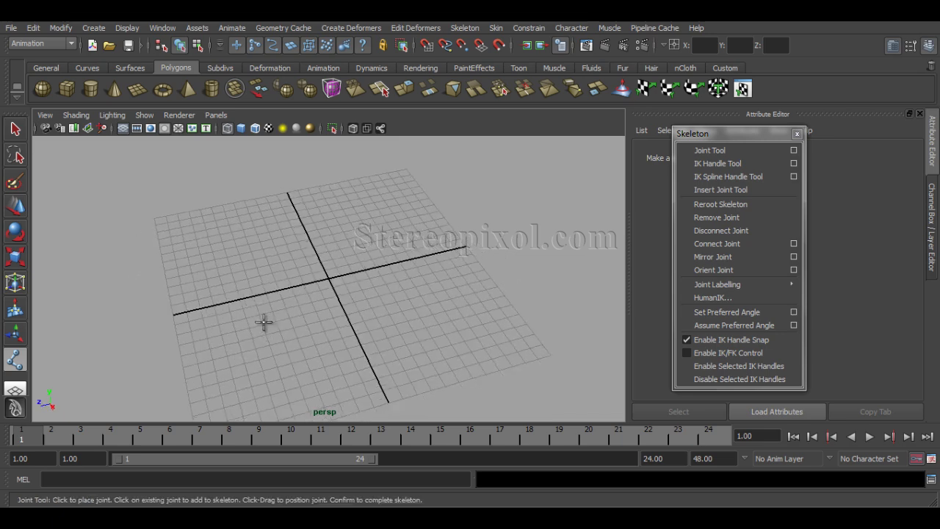
click(301, 269)
alt+drag(308, 343, 356, 346)
key(w)
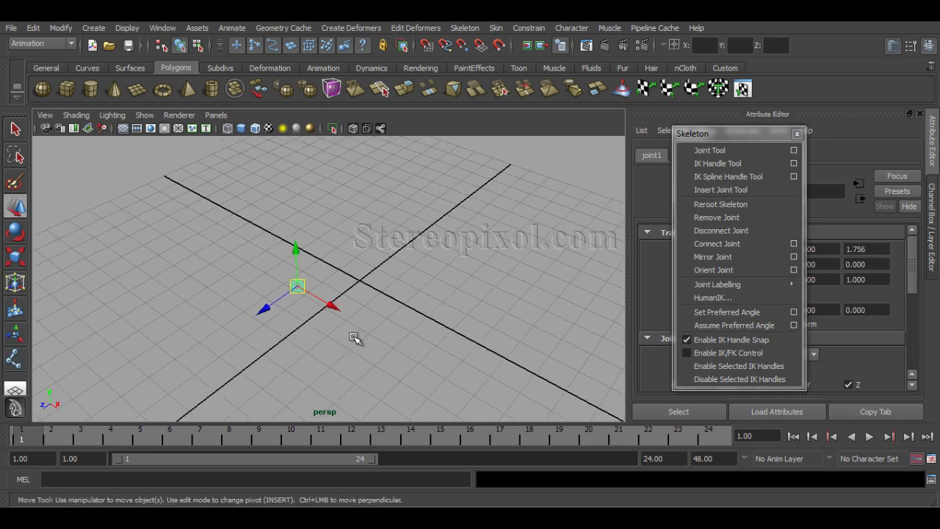
scroll(470, 375, up, 5)
alt+middle_drag(391, 342, 416, 342)
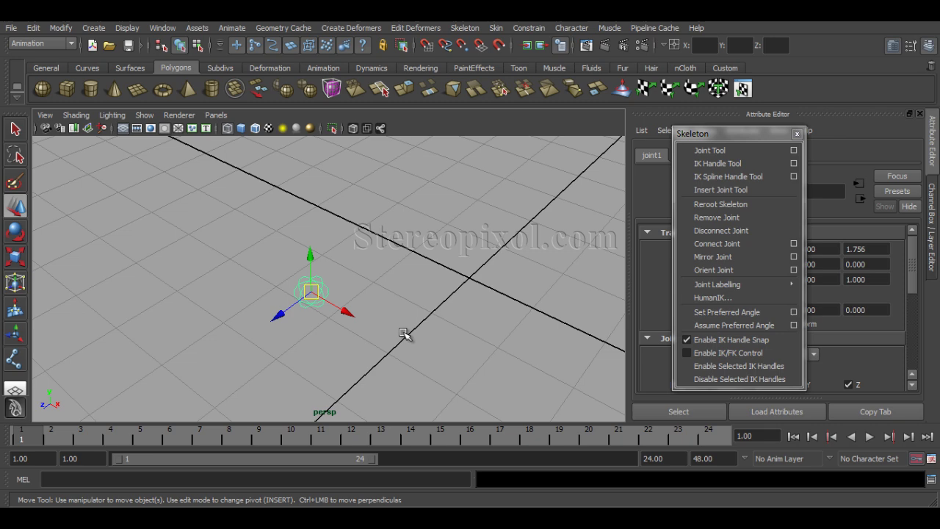
key(q)
- Deselect the test joint and start a new chain with root joint1 left of grid centre
alt+drag(352, 350, 239, 345)
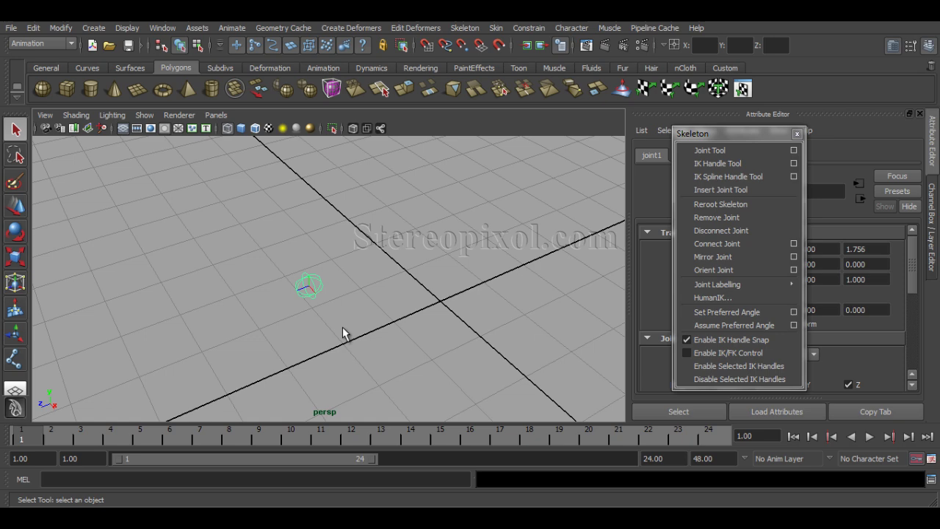
alt+drag(343, 333, 348, 354)
key(w)
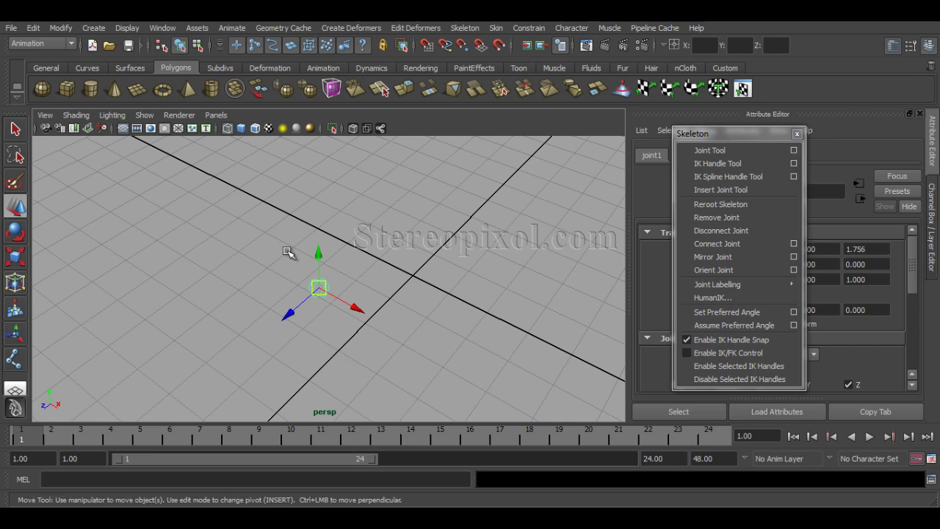
alt+drag(289, 254, 315, 330)
click(393, 289)
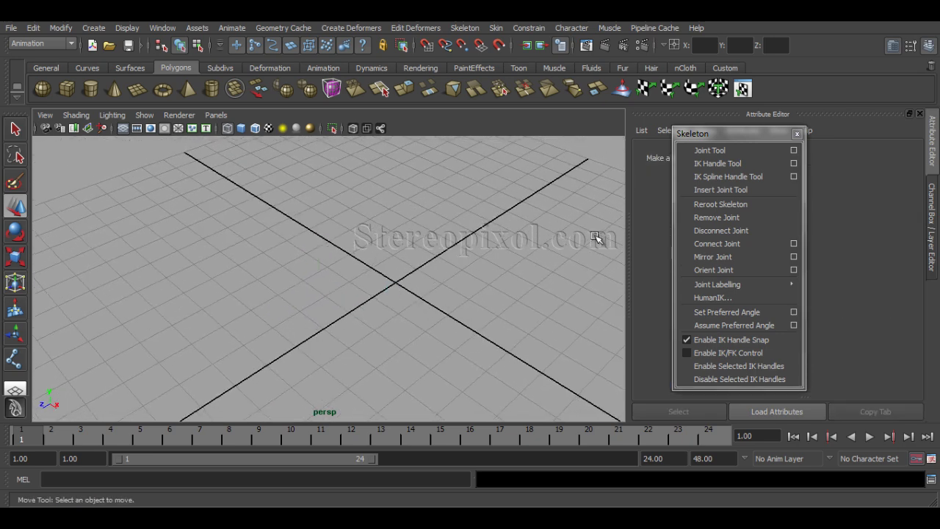
click(702, 151)
alt+drag(335, 310, 177, 329)
click(136, 315)
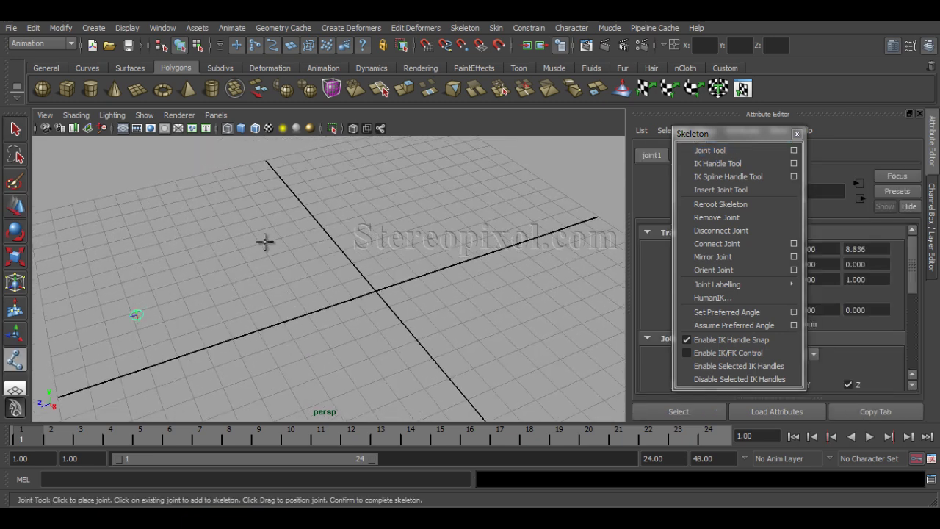
- Complete a seven-joint chain across the grid, then delete it
click(215, 265)
click(292, 248)
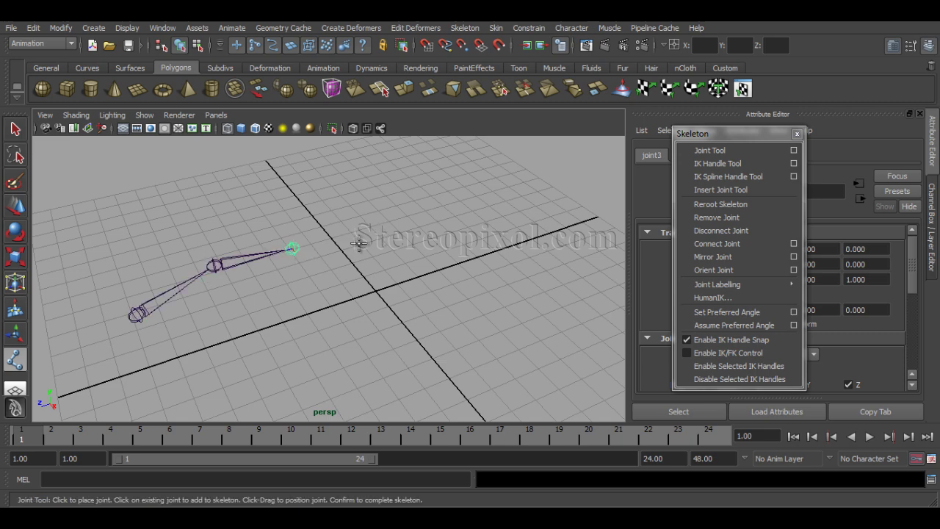
click(379, 247)
click(441, 266)
click(506, 301)
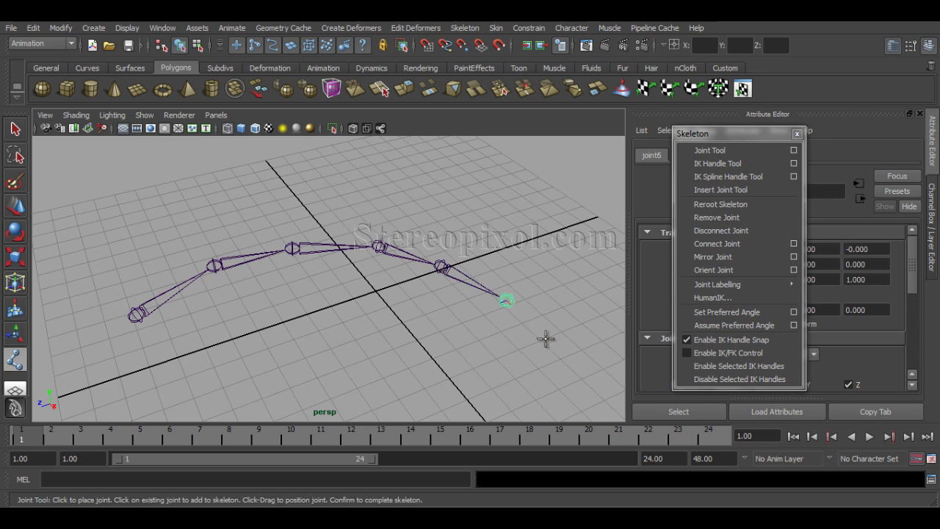
click(547, 339)
key(Return)
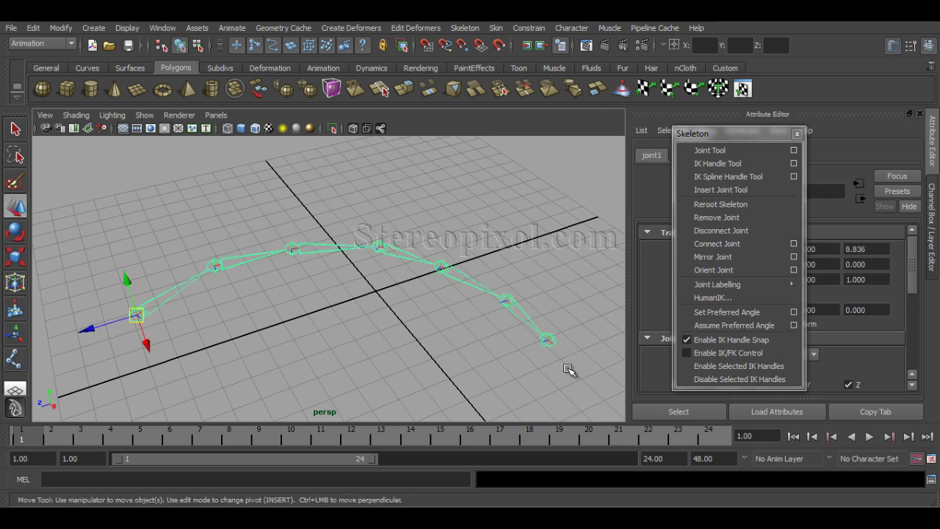
key(Delete)
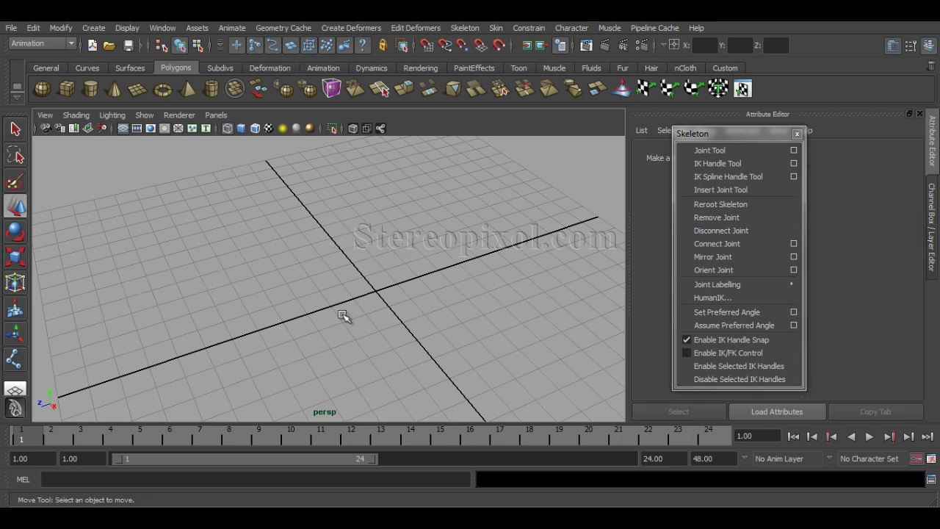
- Draw a new six-joint chain arcing from left to right across the grid
click(720, 151)
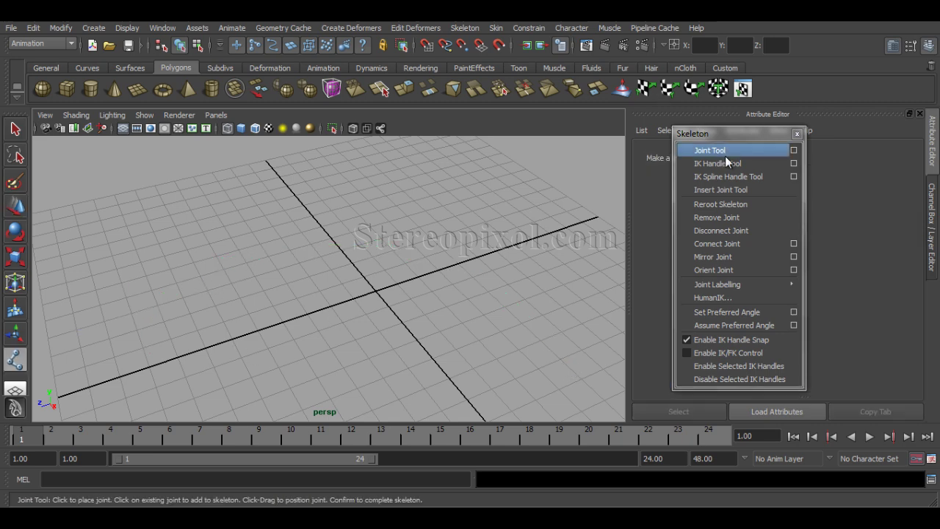
click(166, 297)
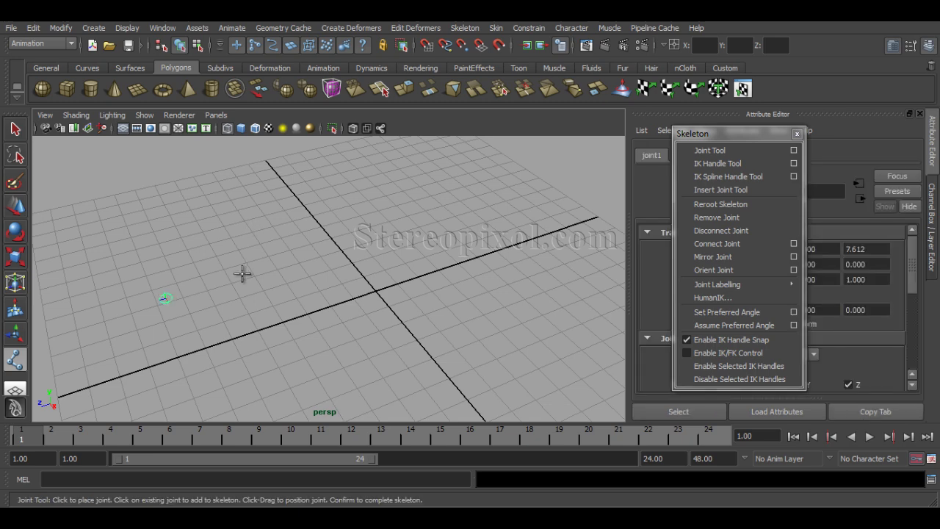
click(228, 252)
click(320, 233)
click(407, 221)
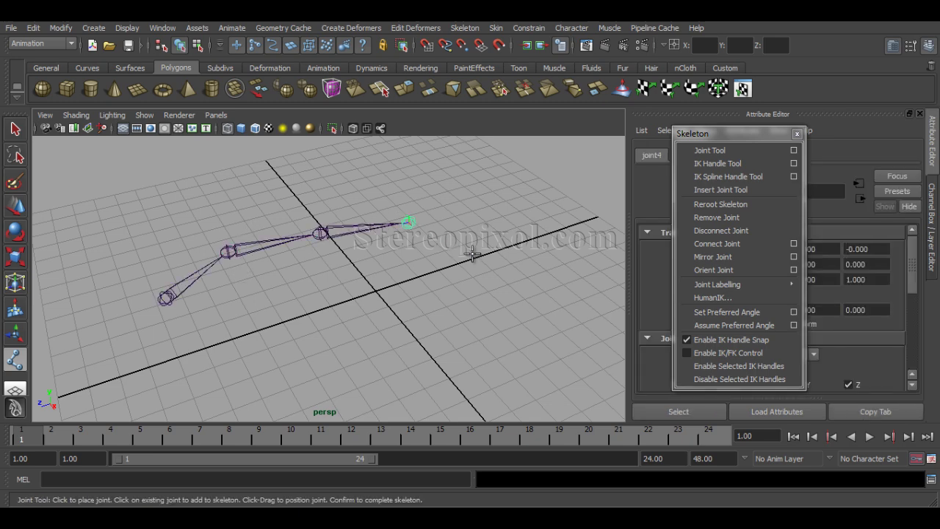
click(478, 243)
click(511, 274)
key(Return)
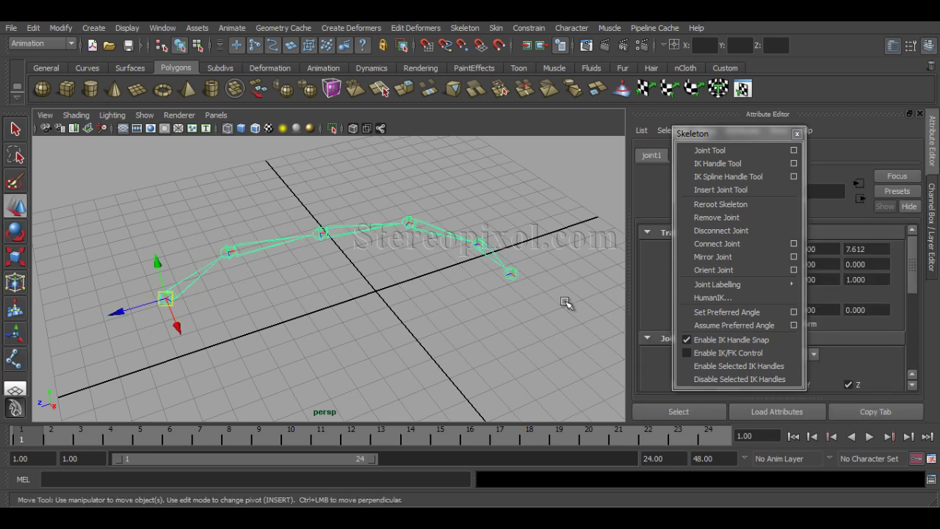
alt+drag(323, 329, 248, 174)
click(247, 256)
key(ctrl+z)
alt+drag(272, 203, 326, 308)
click(297, 280)
drag(297, 240, 297, 164)
key(ctrl+z)
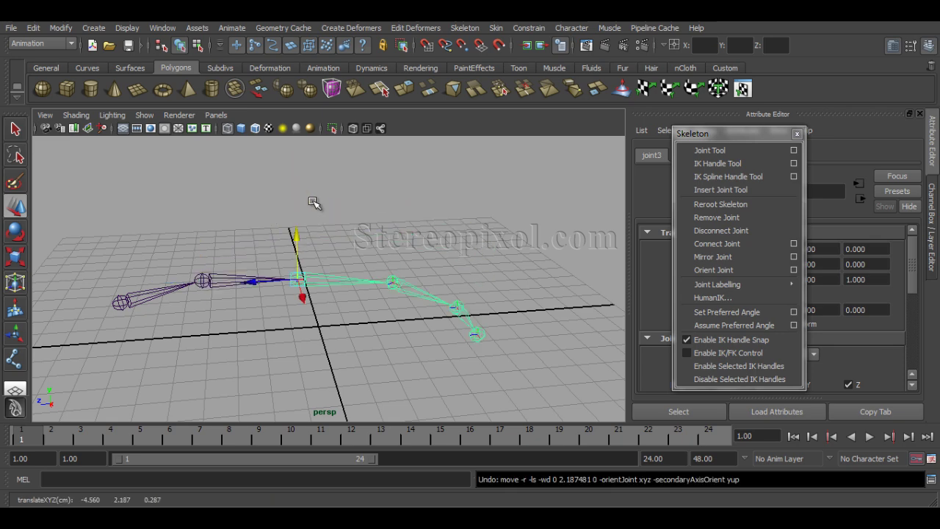
mouse_move(272, 342)
alt+mouse_down()
mouse_move(283, 350)
mouse_move(294, 342)
mouse_move(274, 336)
alt+mouse_up()
key(e)
key(ctrl+z)
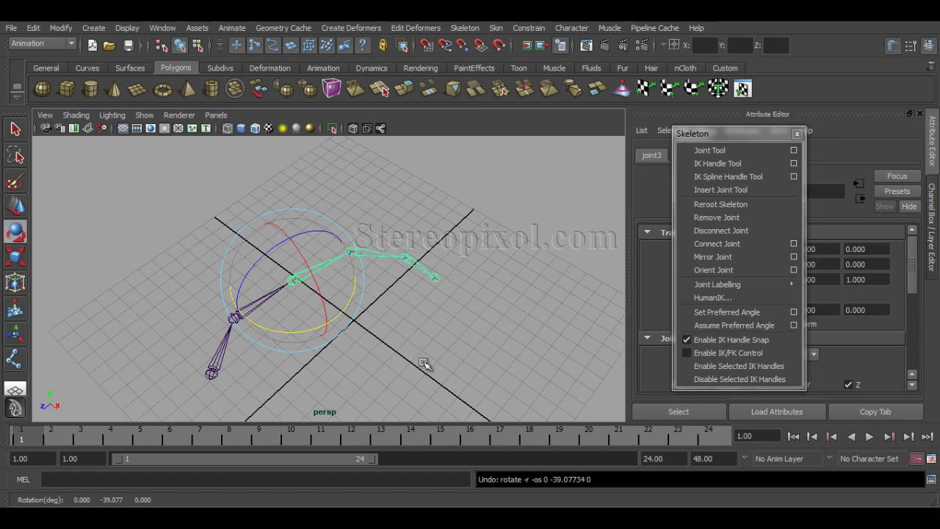
alt+drag(426, 363, 243, 363)
alt+right_drag(242, 362, 238, 365)
alt+drag(238, 364, 348, 367)
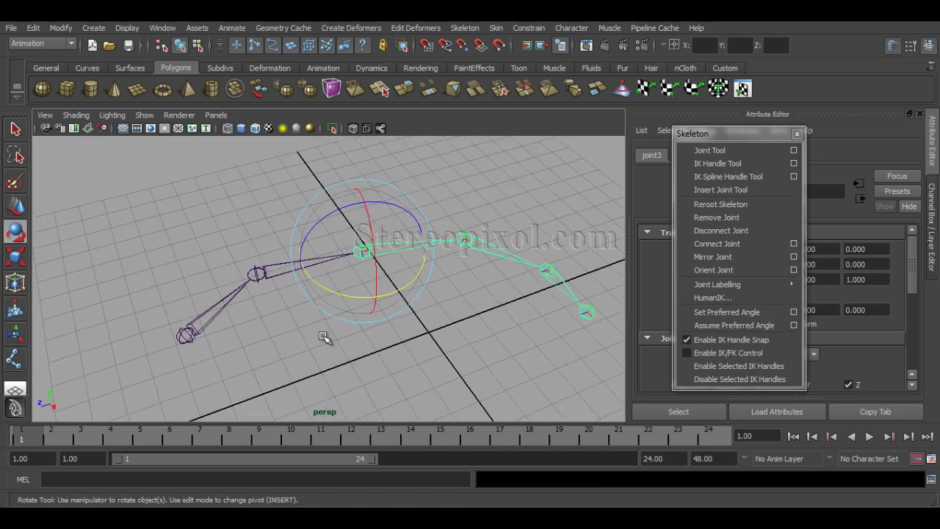
key(w)
middle_drag(320, 264, 419, 252)
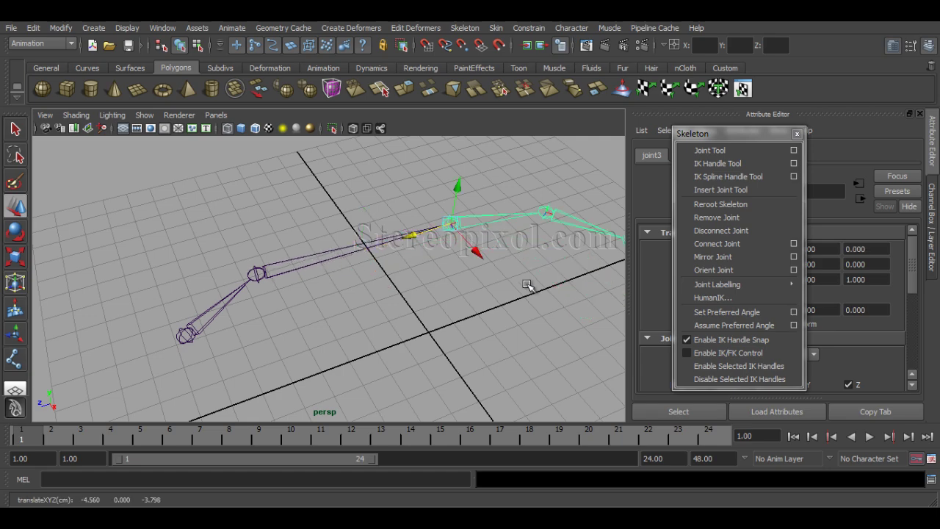
alt+drag(525, 283, 363, 296)
alt+drag(323, 339, 356, 337)
key(ctrl+z)
key(ctrl+z)
key(ctrl+z)
key(ctrl+z)
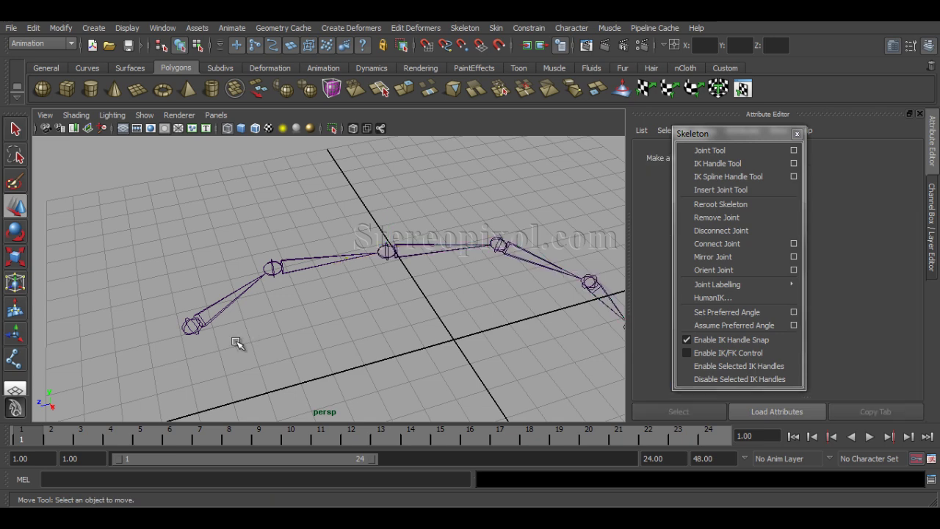
- Close the Skeleton window and show joint1 in the Attribute Editor
click(797, 134)
key(ctrl+a)
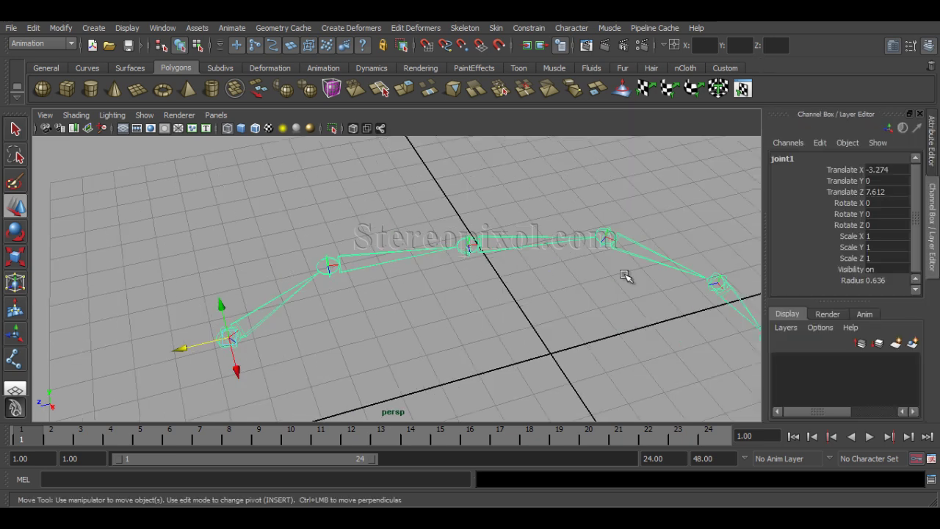
click(793, 159)
click(794, 158)
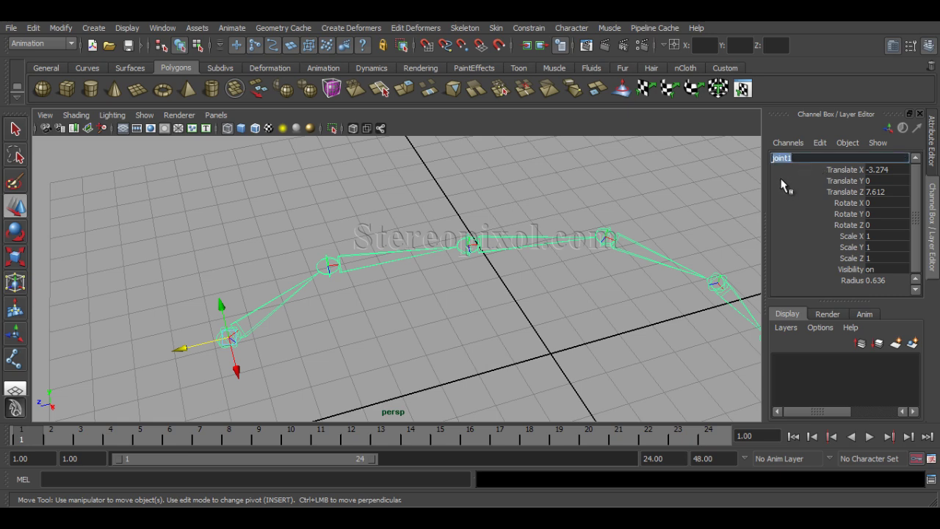
- Review joint1's attributes, then delete the whole six-joint chain
key(ctrl+a)
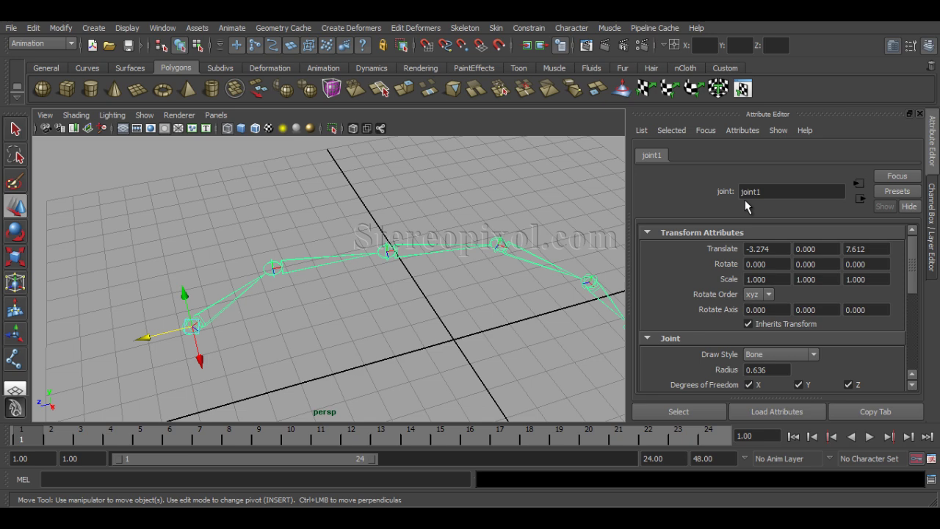
double_click(773, 193)
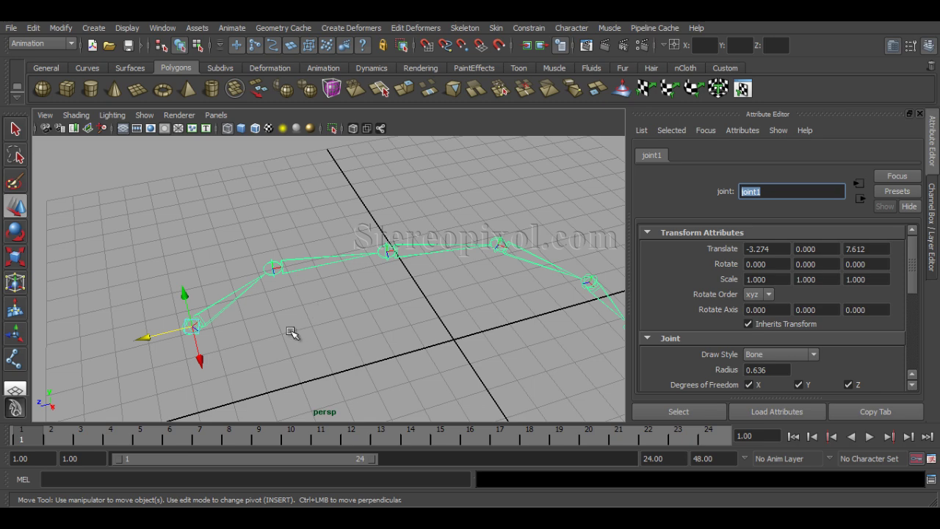
alt+drag(294, 331, 352, 355)
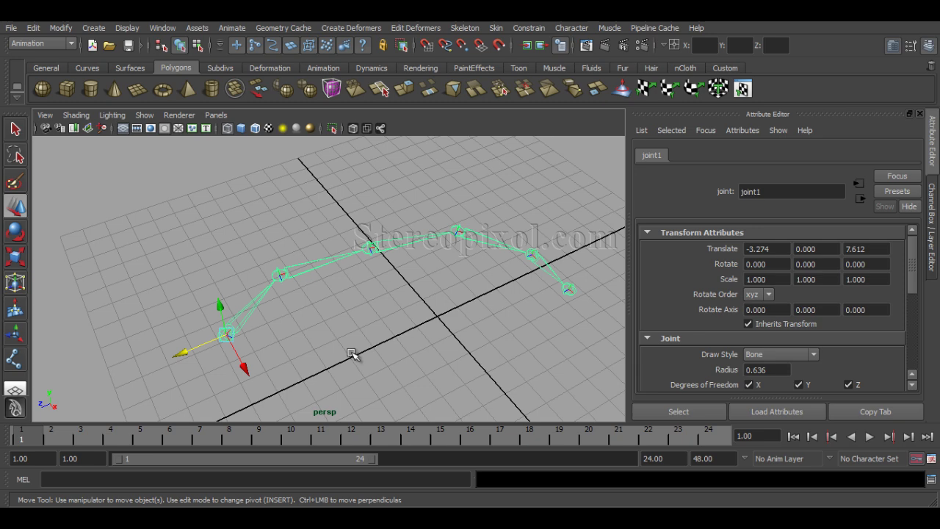
key(Delete)
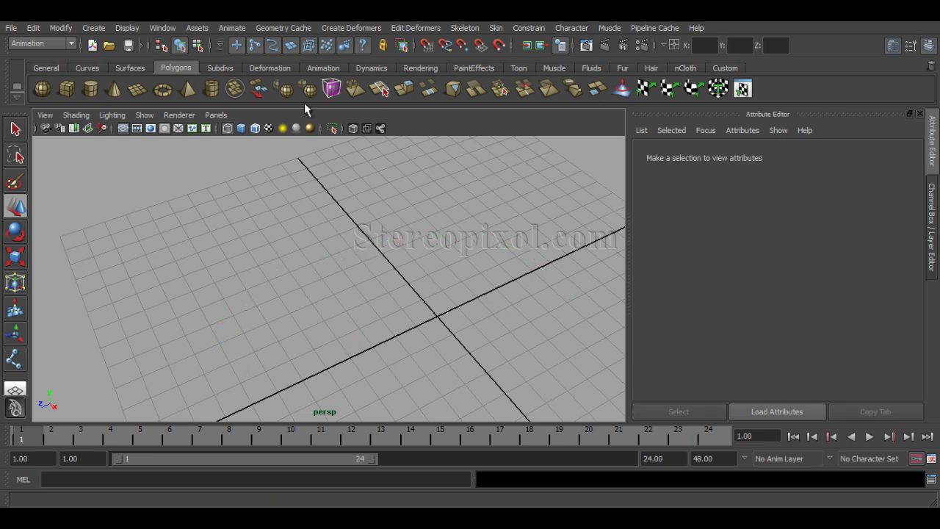
- Review the Joint Tool options: scale compensation and variable bone radius on, auto joint limits off
click(469, 28)
click(564, 48)
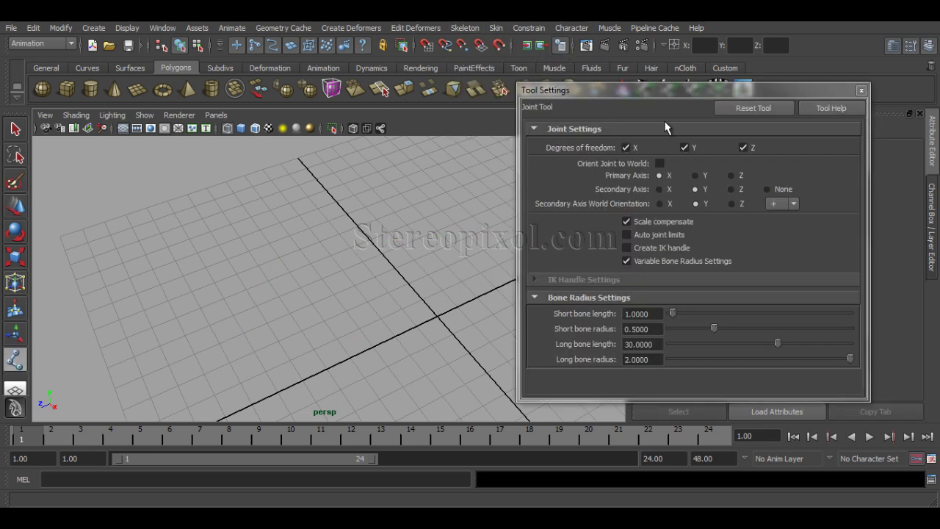
drag(721, 93, 749, 96)
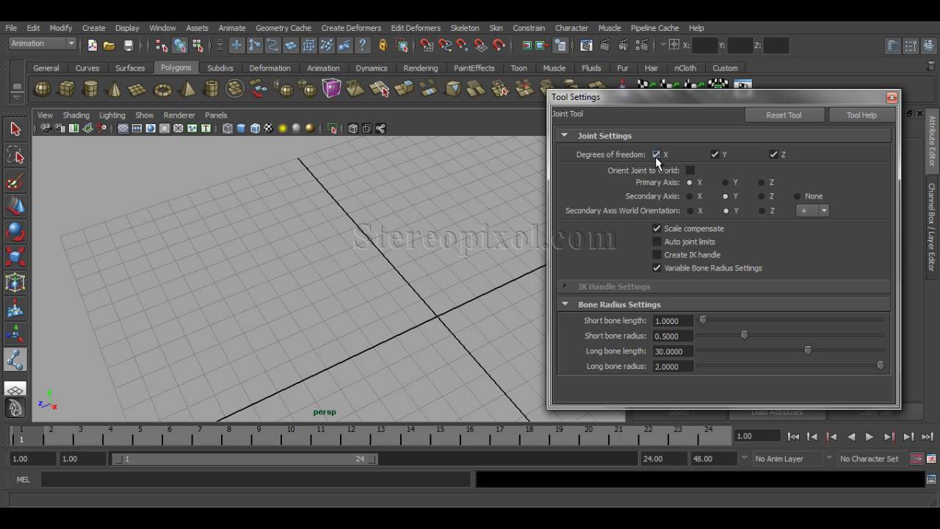
click(892, 97)
- Draw a three-joint chain with root joint1 at -4.747, 0, 6.566
alt+drag(345, 300, 235, 277)
click(235, 276)
drag(358, 219, 373, 224)
click(529, 231)
key(Return)
- Inspect the chain by selecting joint1, joint2 and joint3 in turn
key(w)
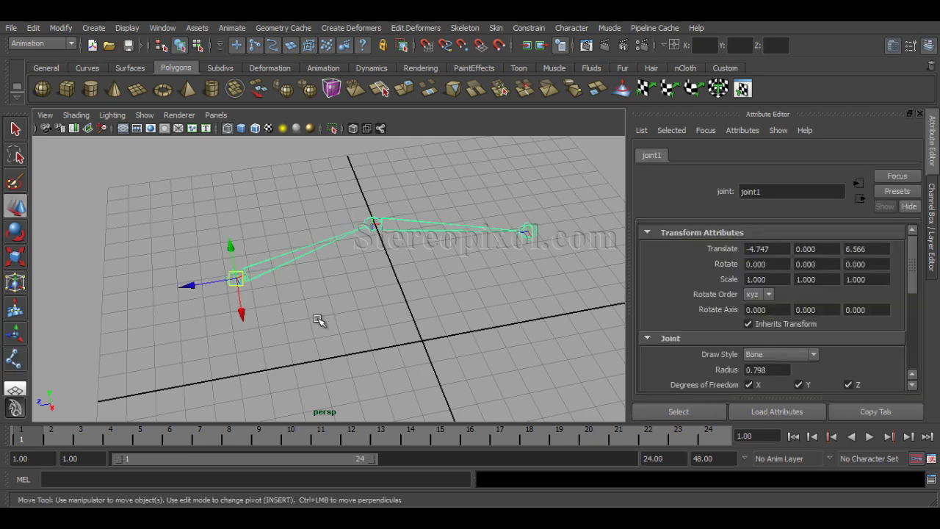
alt+drag(342, 329, 304, 325)
click(210, 250)
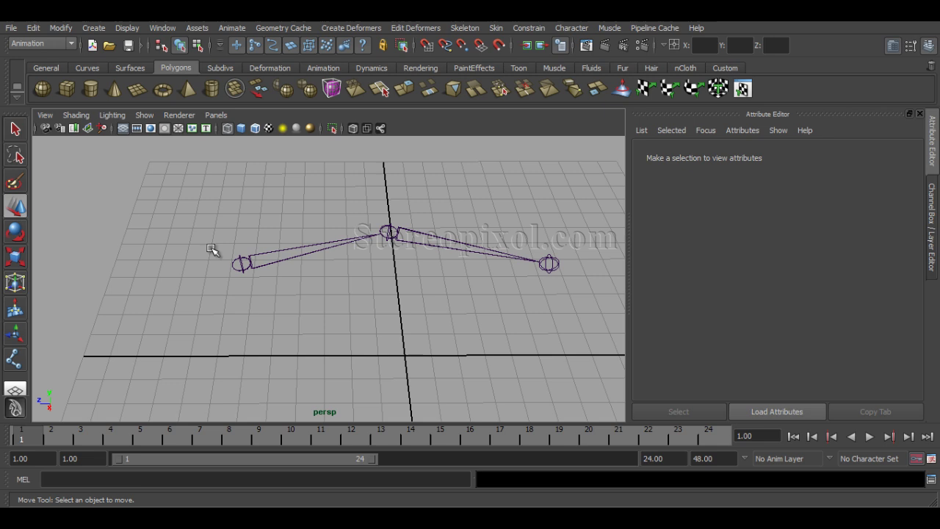
click(241, 266)
click(390, 232)
click(548, 263)
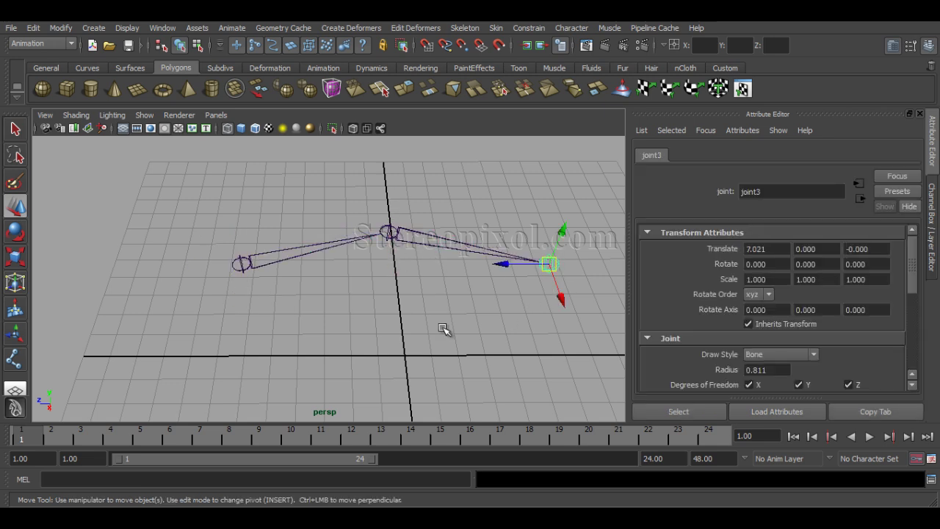
click(398, 327)
- Create three single joints, joint4, joint5 and joint6, below and beside the chain
click(465, 28)
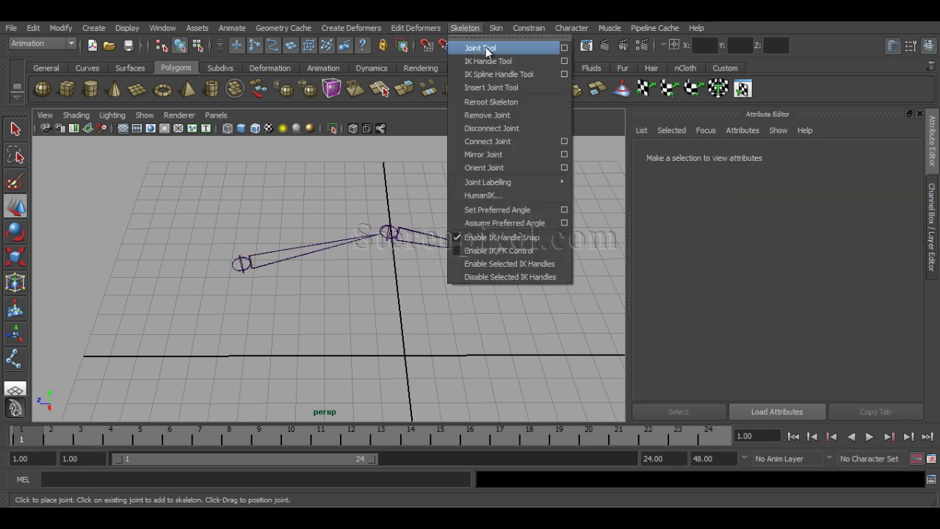
click(478, 46)
click(248, 309)
key(w)
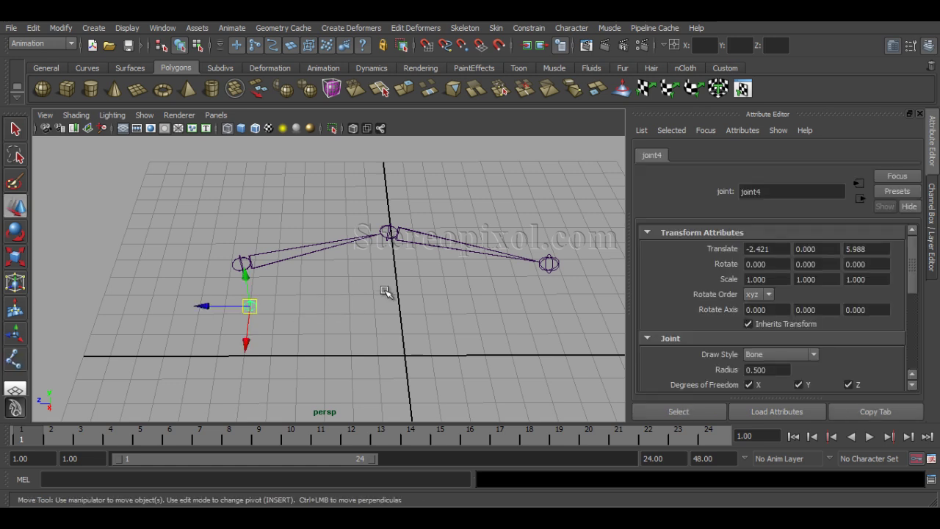
key(y)
click(392, 285)
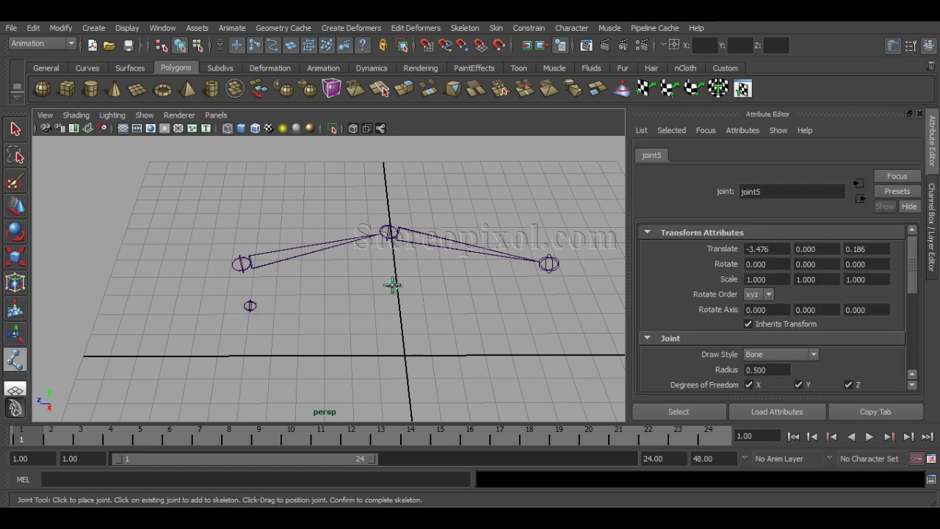
key(w)
key(y)
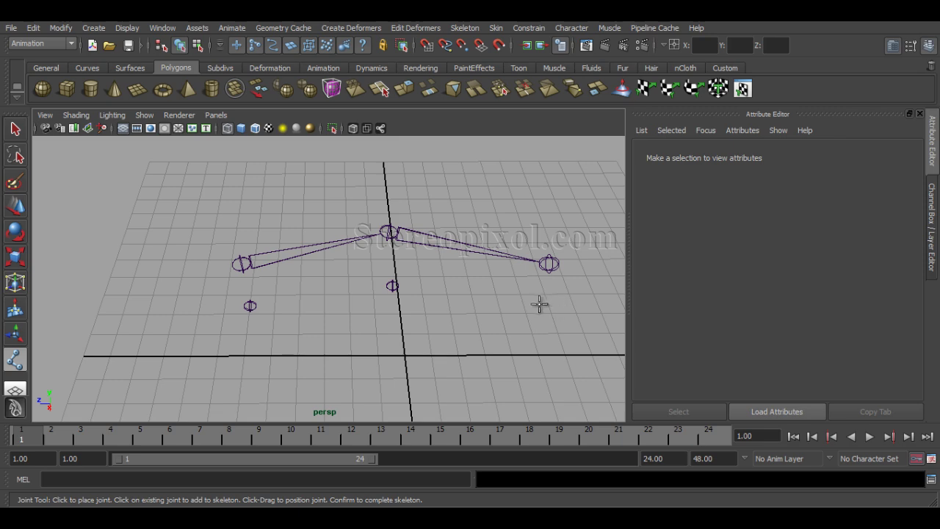
click(541, 303)
key(w)
click(359, 331)
- Test-rotate joint4 about its Y axis, then undo the rotation
alt+drag(359, 331, 348, 343)
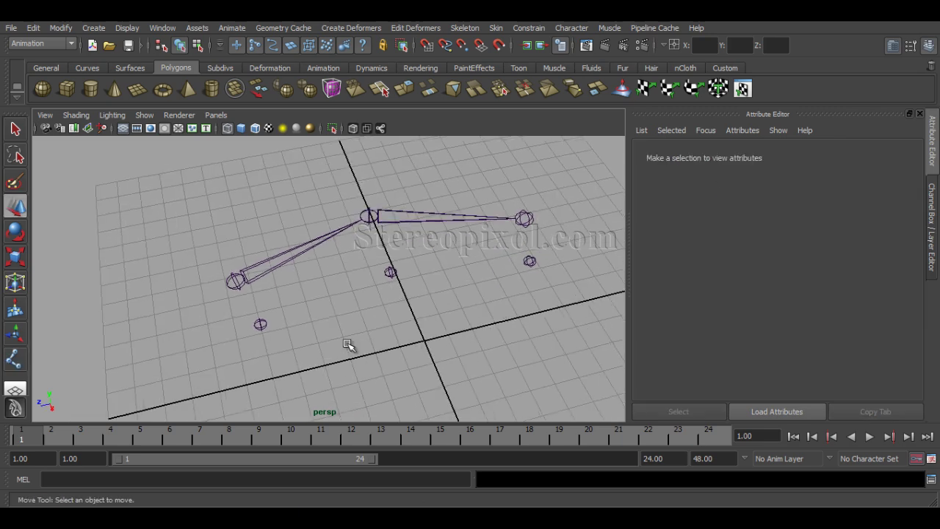
click(260, 321)
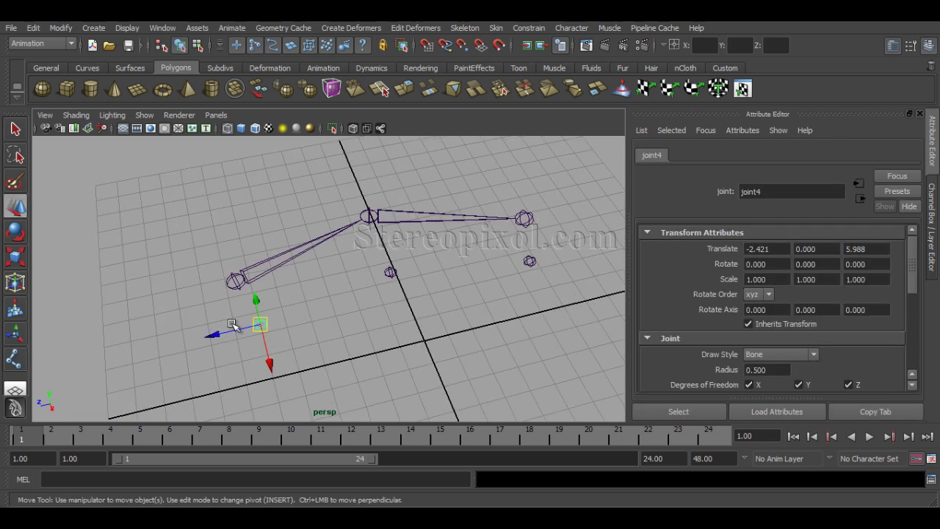
key(e)
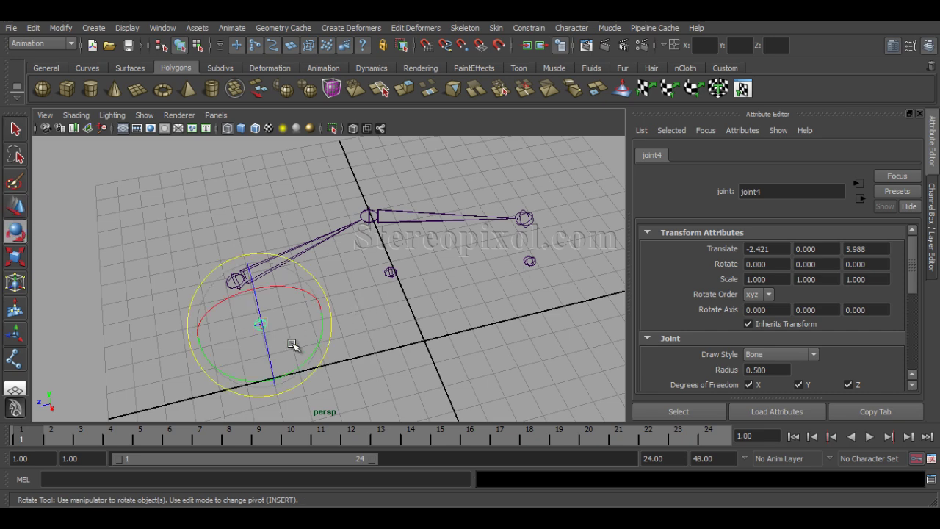
drag(317, 345, 310, 357)
key(ctrl+z)
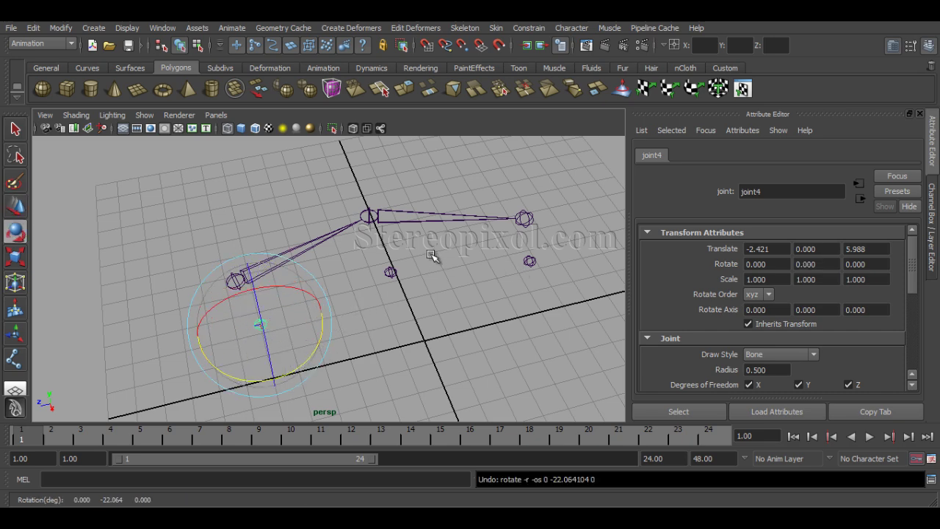
click(419, 304)
click(390, 273)
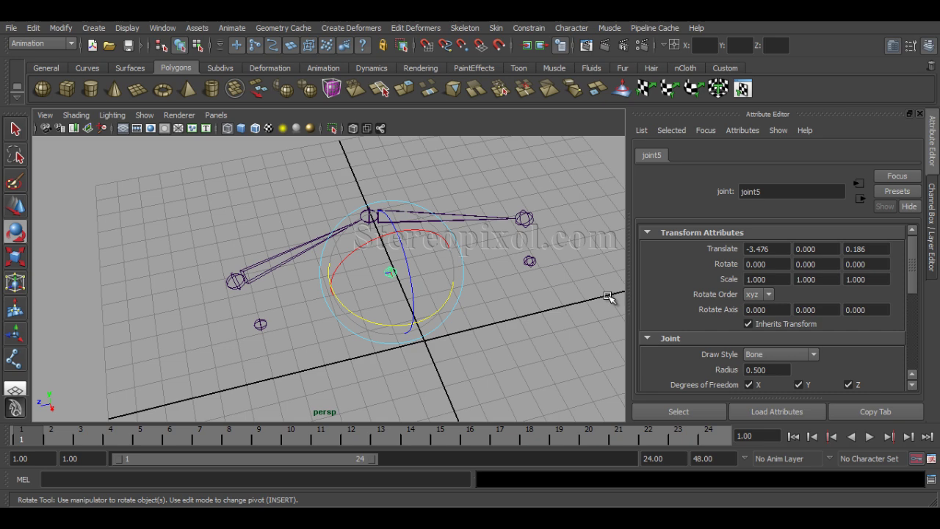
click(529, 260)
click(423, 328)
click(270, 270)
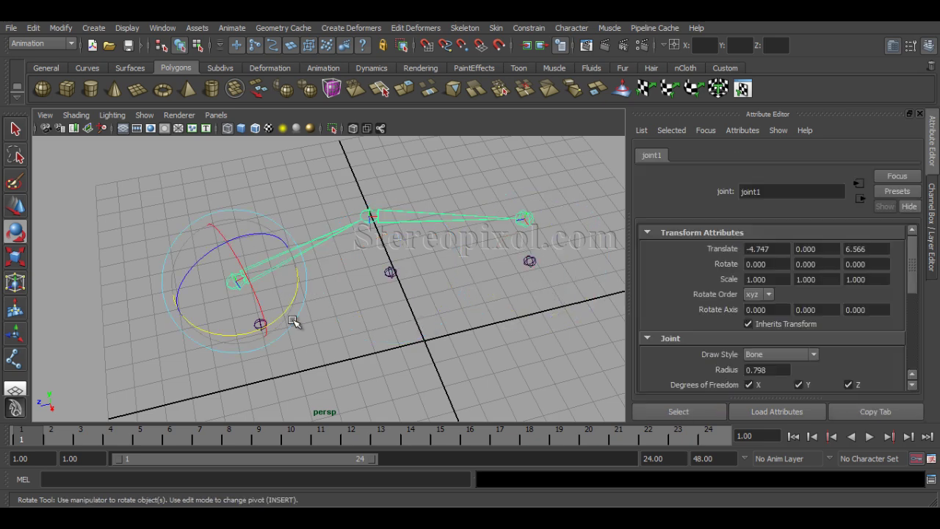
drag(291, 309, 298, 292)
key(ctrl+z)
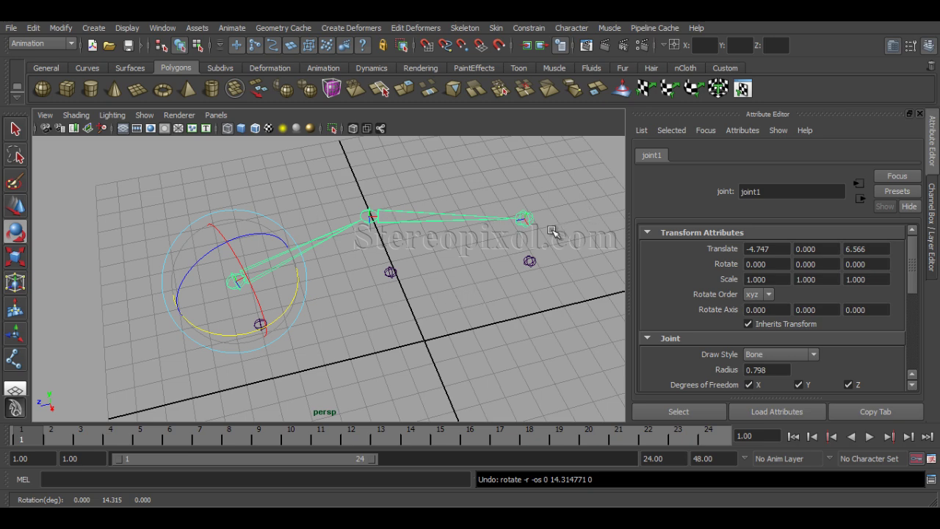
alt+drag(455, 332, 434, 374)
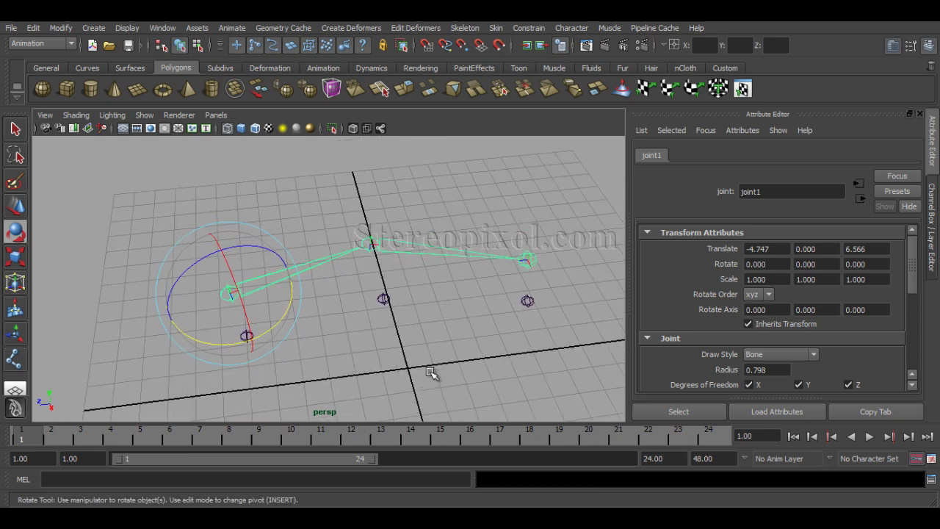
alt+middle_drag(434, 374, 415, 331)
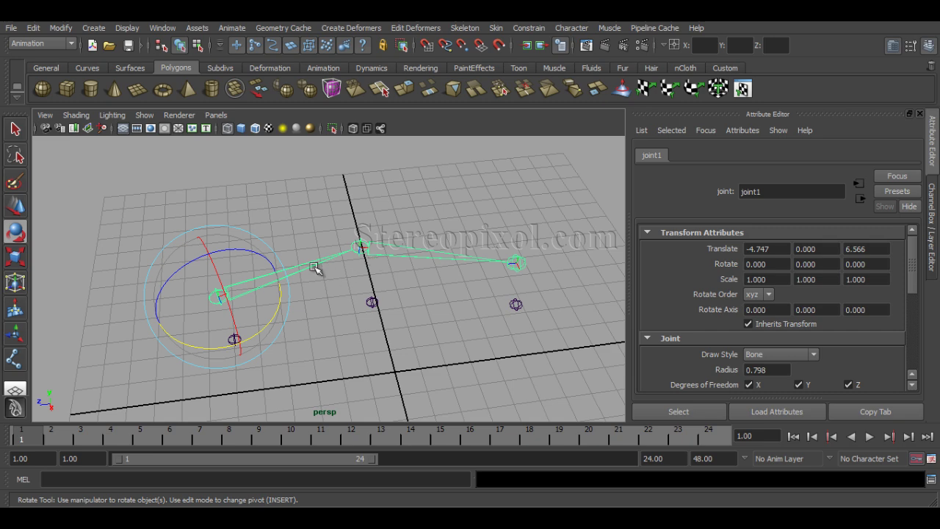
click(362, 248)
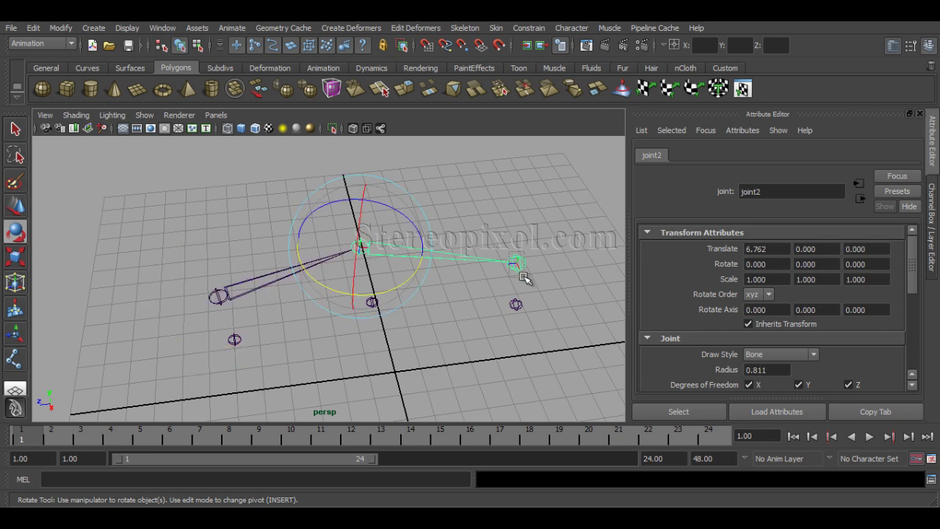
click(521, 272)
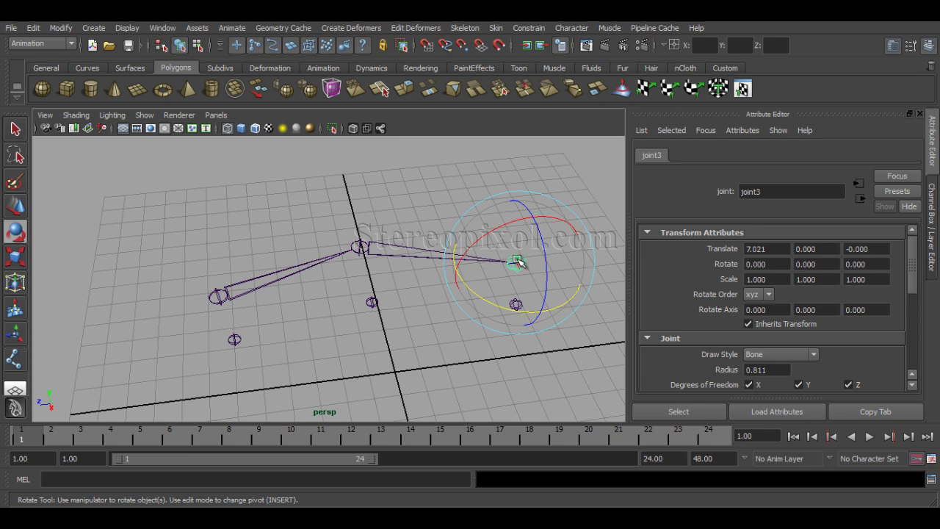
key(Up)
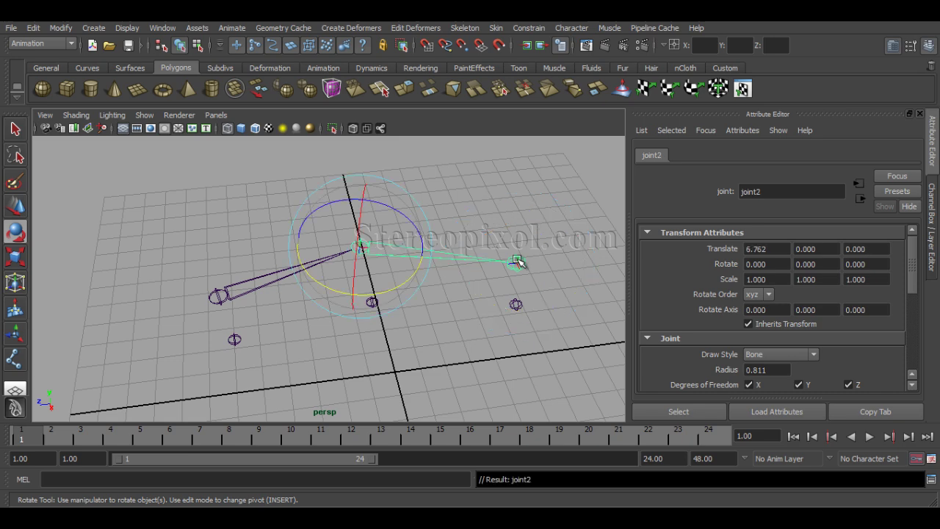
key(Up)
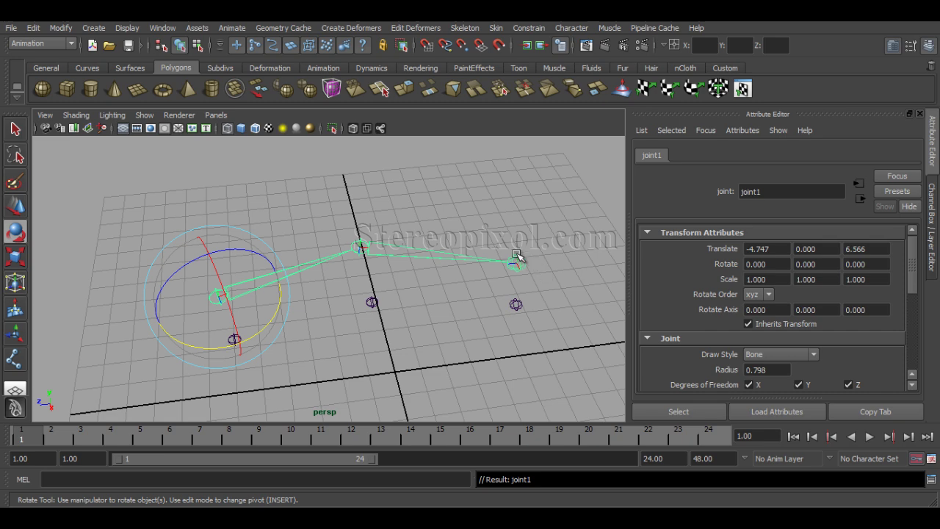
key(Down)
key(Down)
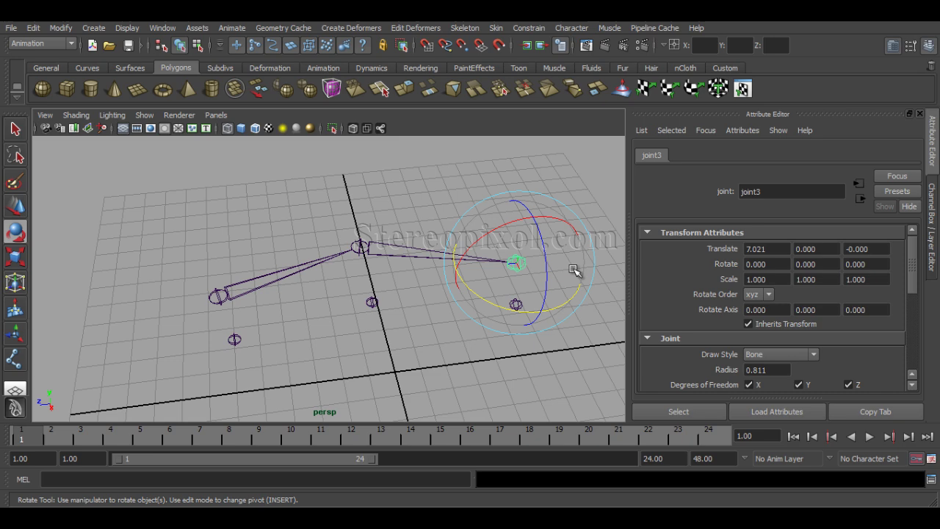
key(Up)
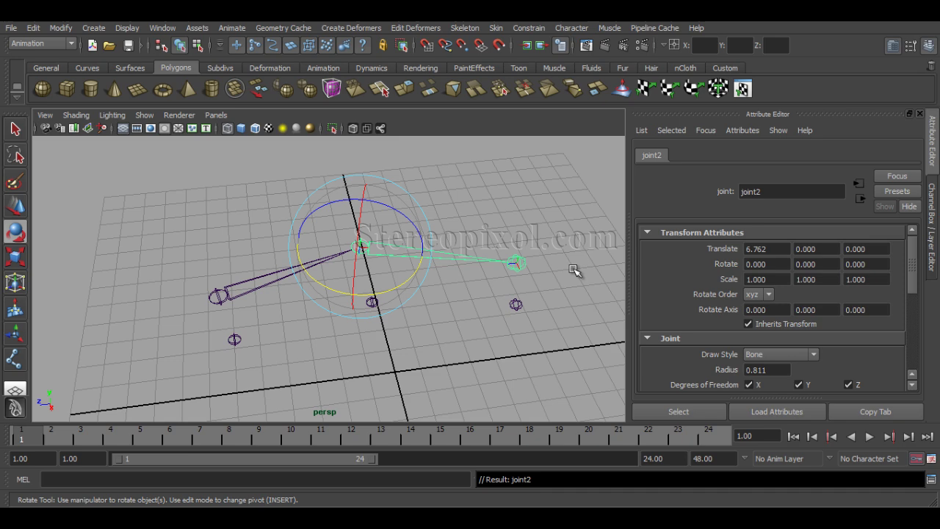
key(Up)
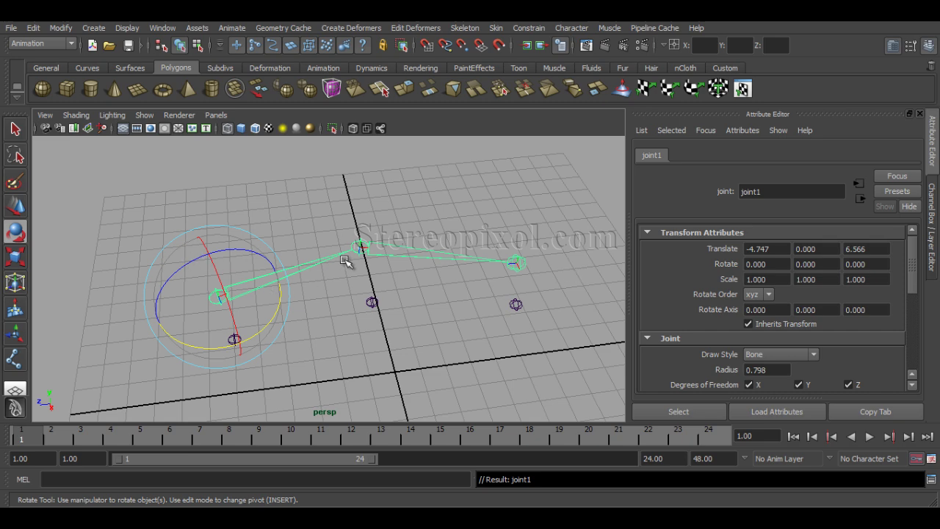
key(Down)
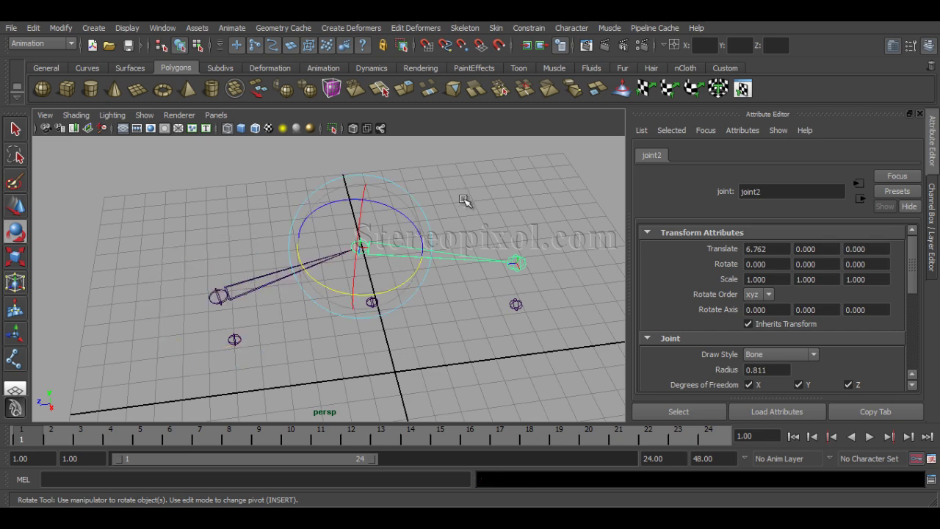
click(455, 318)
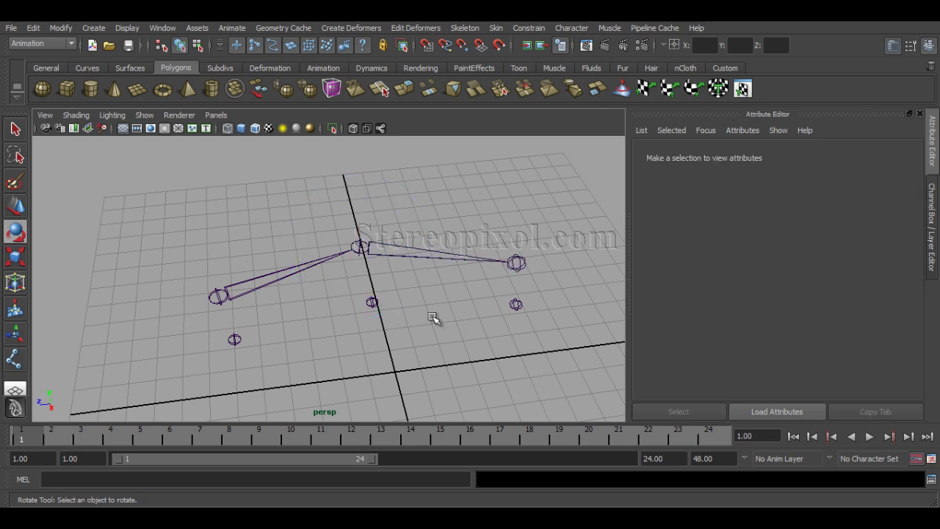
alt+drag(434, 319, 444, 337)
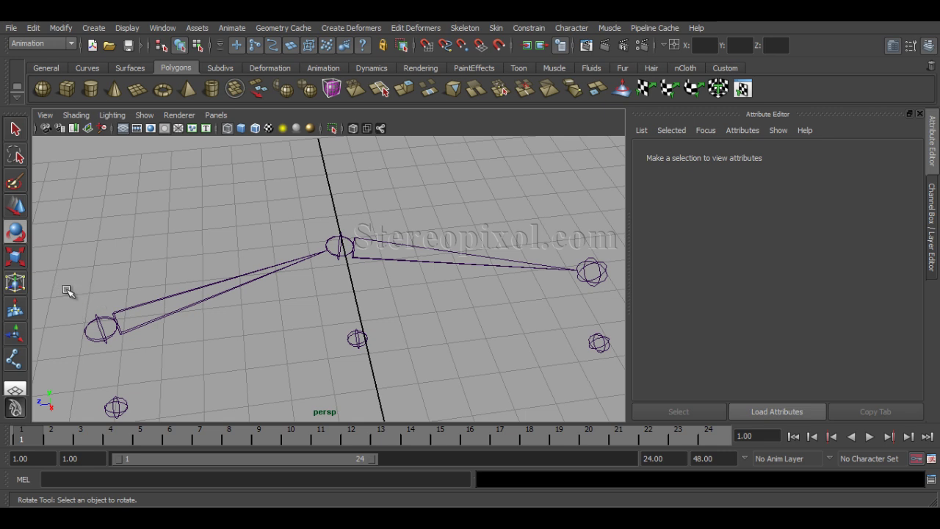
drag(66, 292, 109, 335)
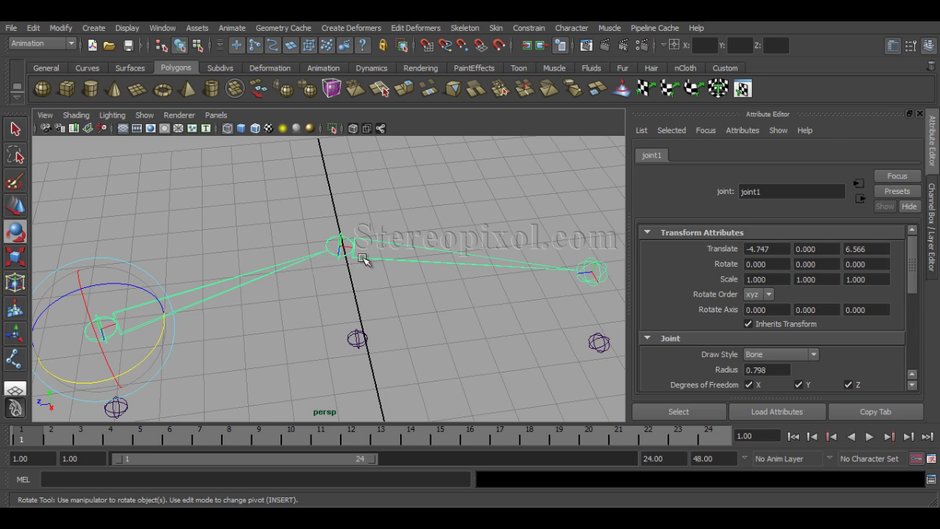
click(371, 253)
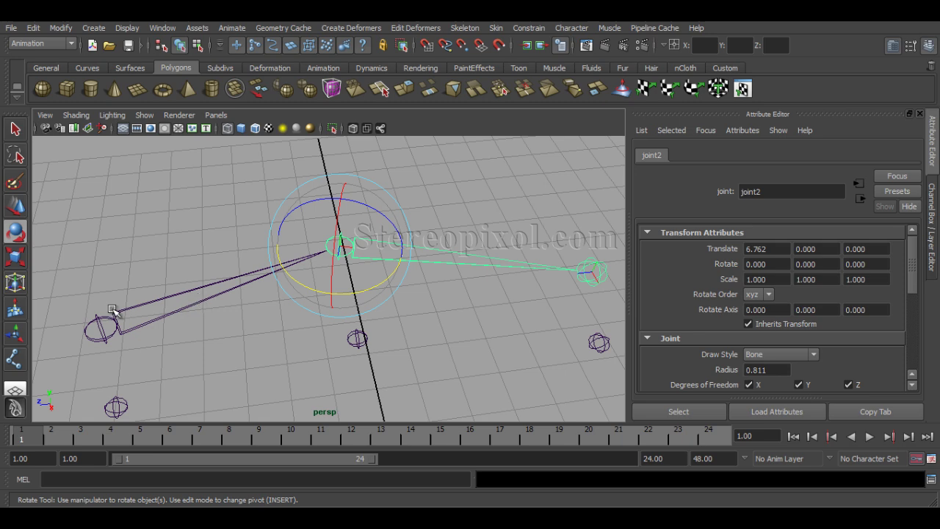
click(117, 332)
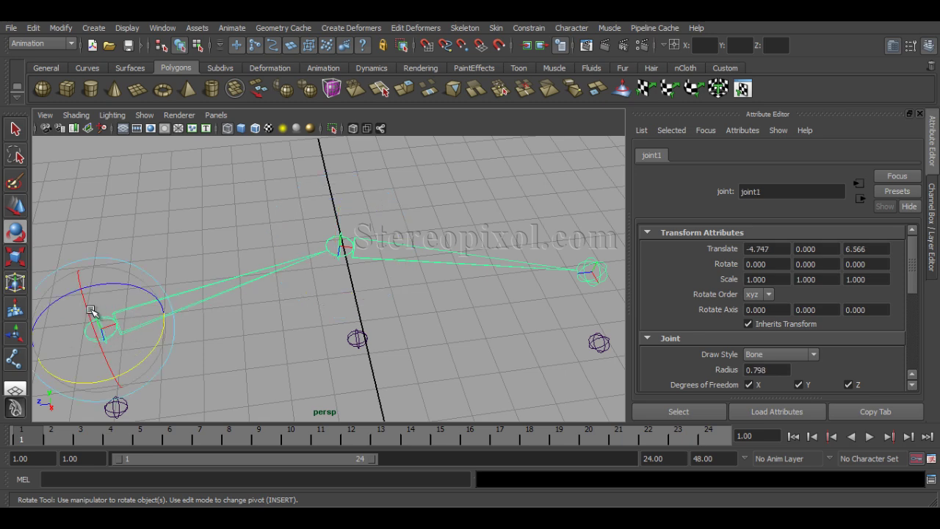
click(354, 264)
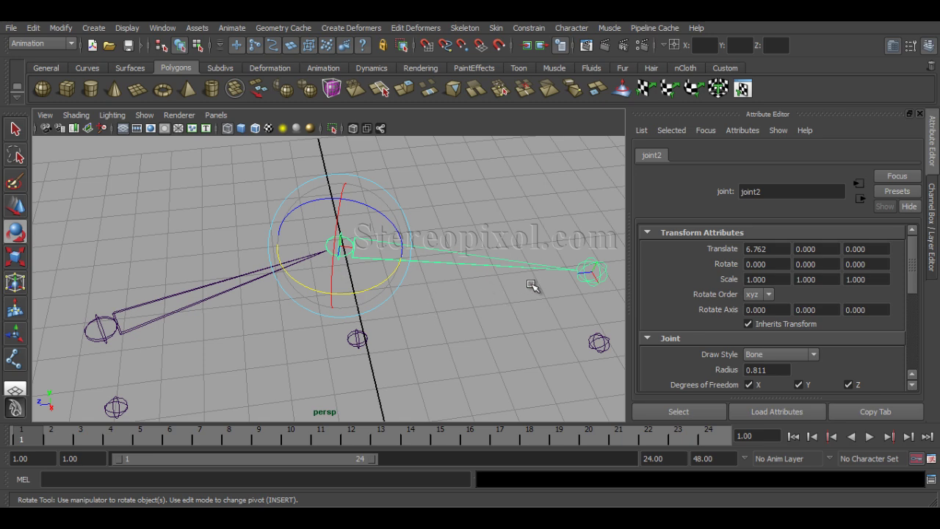
click(596, 268)
click(407, 346)
alt+drag(457, 325, 400, 350)
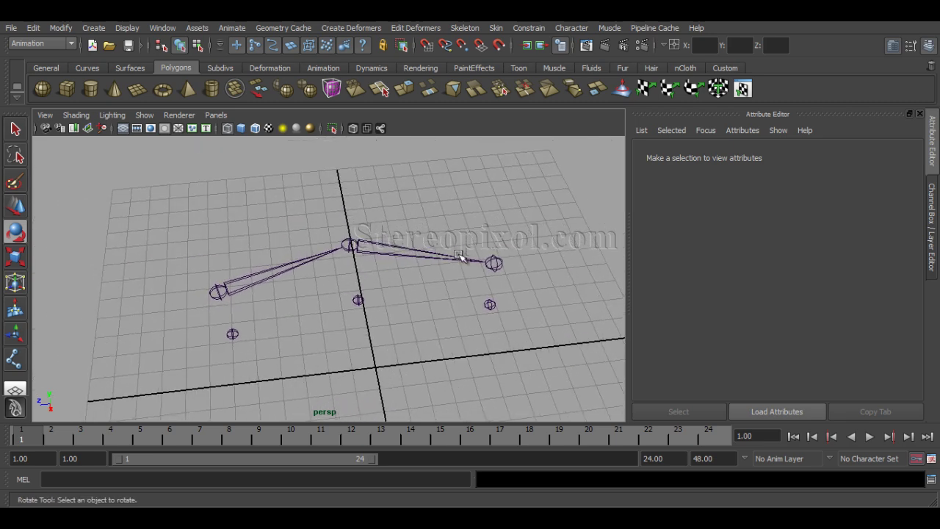
click(492, 263)
click(349, 245)
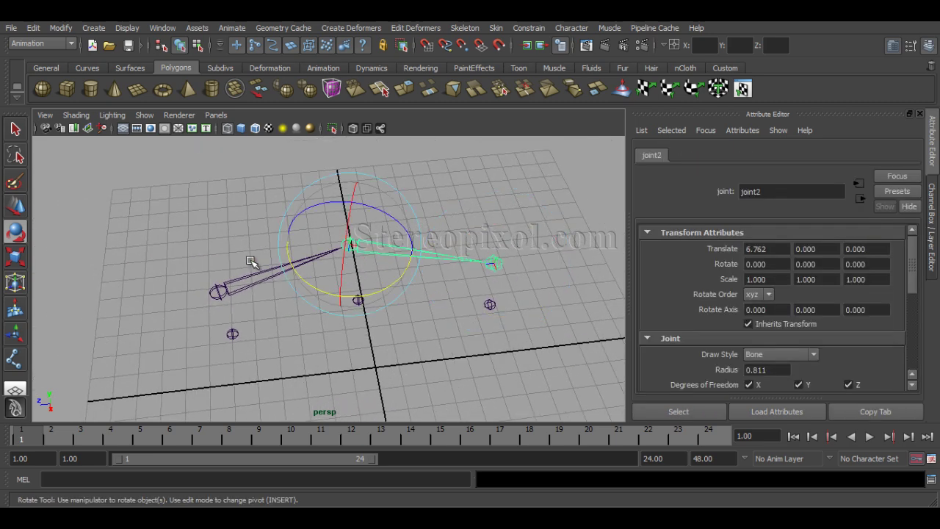
click(257, 279)
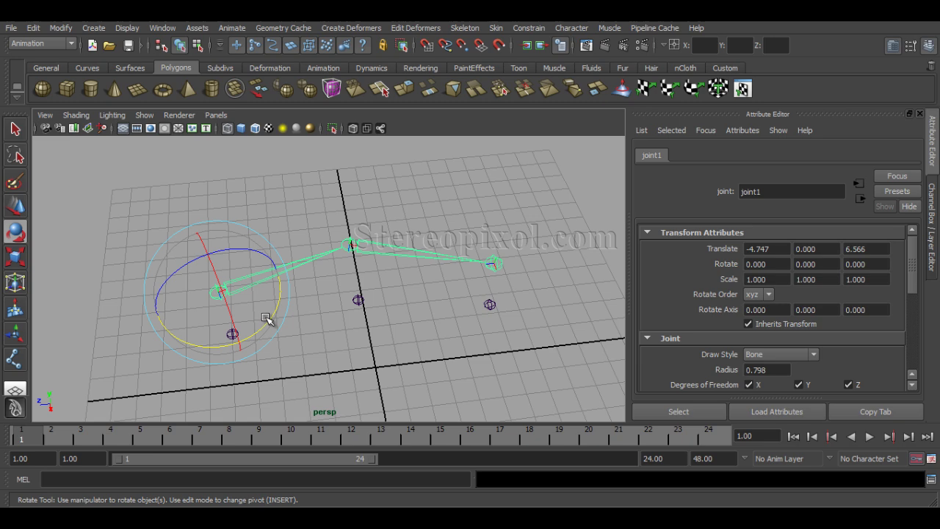
click(550, 273)
click(490, 304)
alt+right_drag(434, 321, 416, 308)
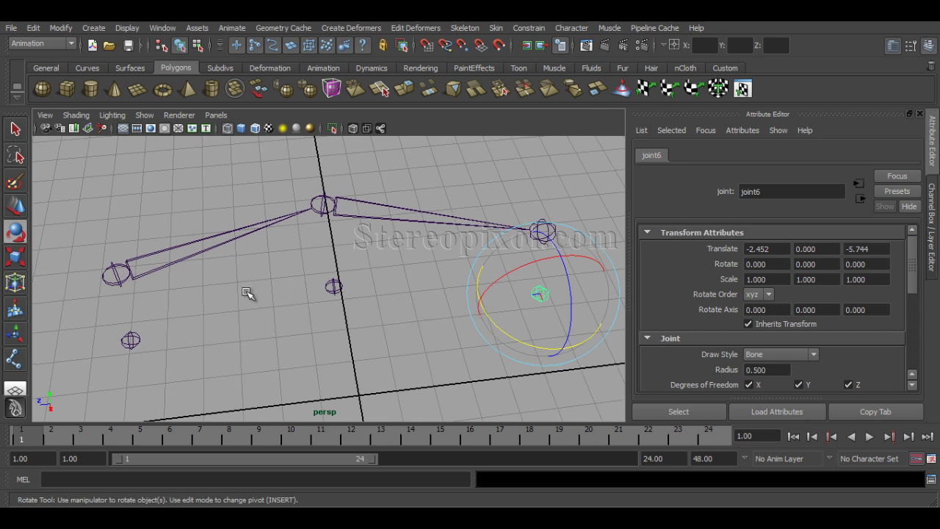
- Parent joint6 under joint5, test-rotate joint5, then undo the rotation
click(417, 336)
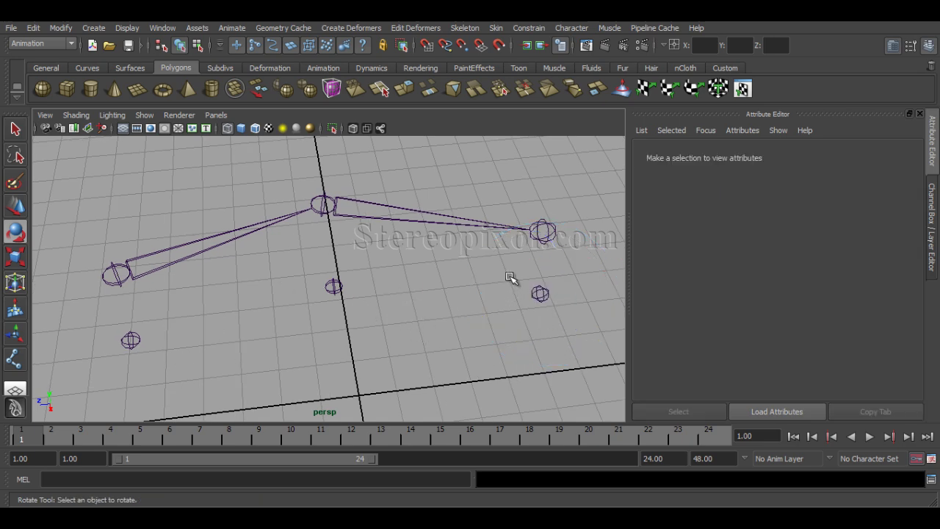
drag(510, 277, 572, 318)
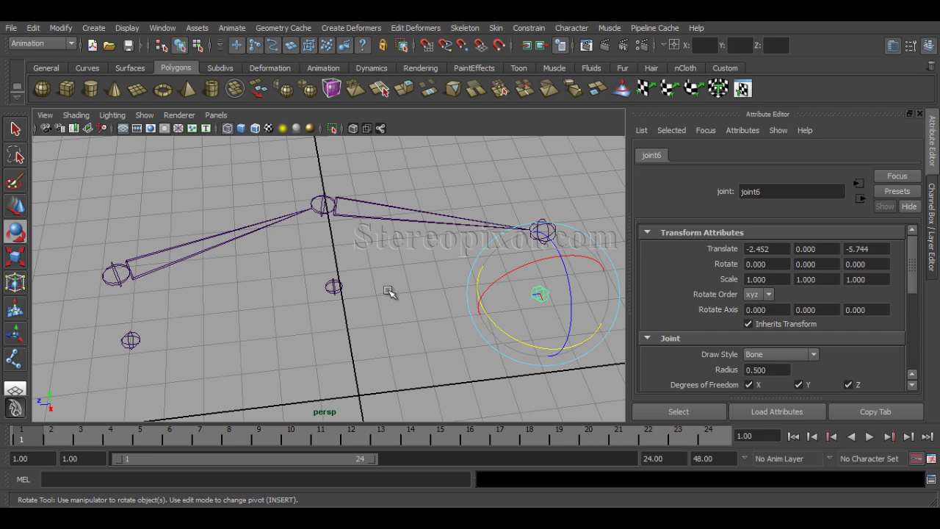
click(334, 288)
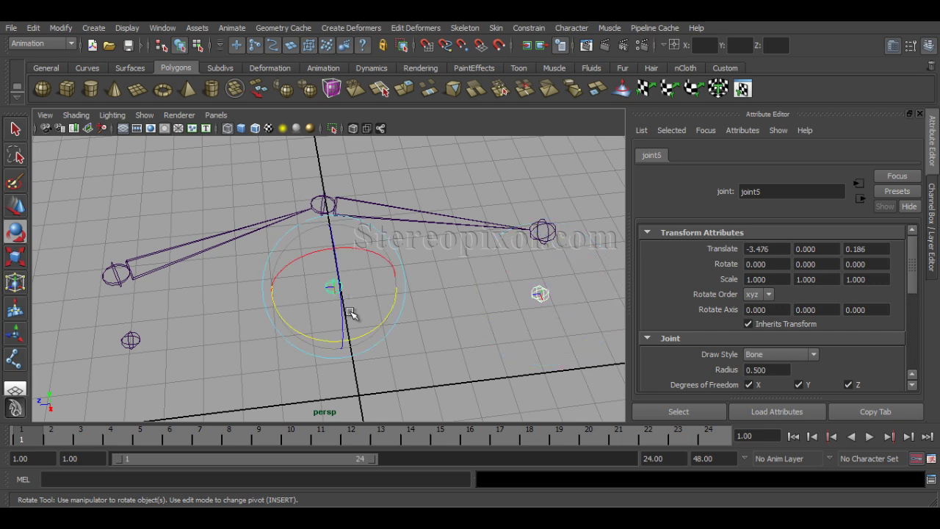
key(p)
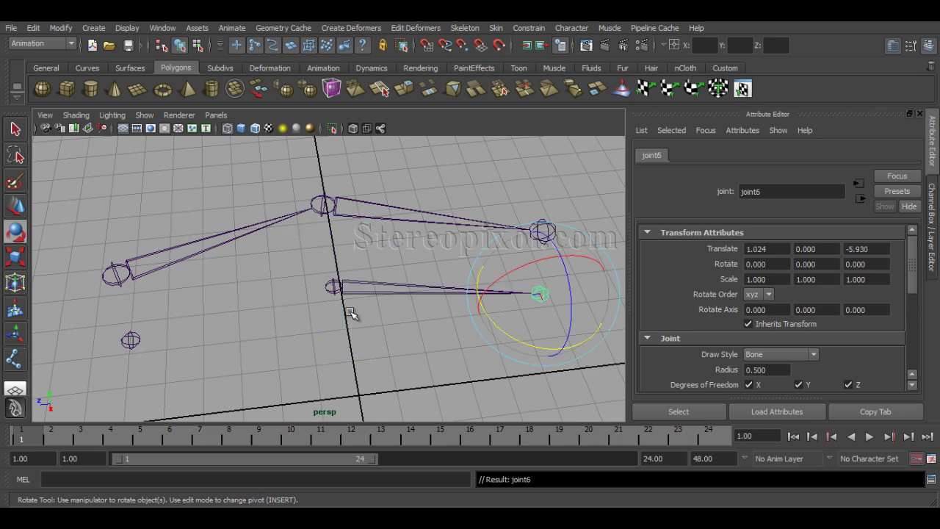
click(358, 286)
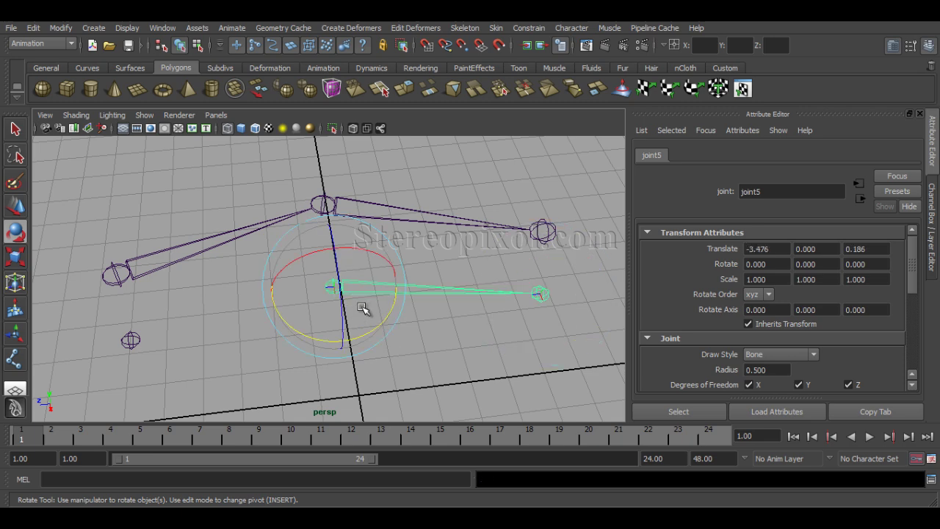
mouse_move(367, 338)
mouse_down()
mouse_move(378, 335)
mouse_move(361, 332)
mouse_up()
key(ctrl+z)
key(ctrl+z)
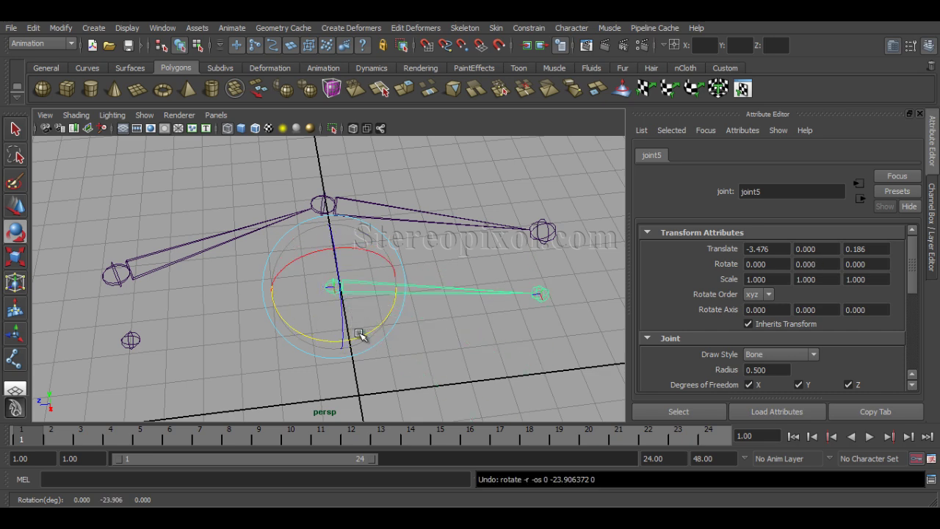
- Parent joint5 under joint4 to complete the second chain
click(544, 291)
click(356, 299)
click(357, 298)
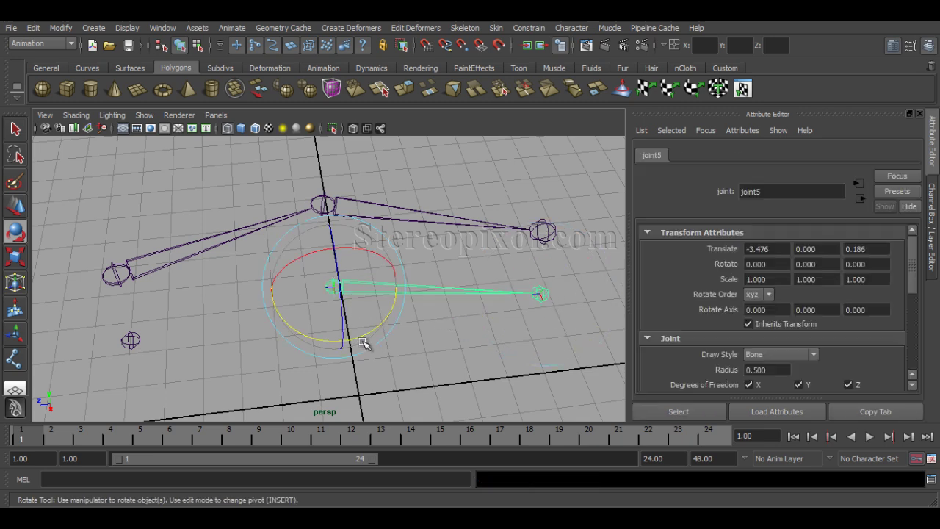
click(130, 340)
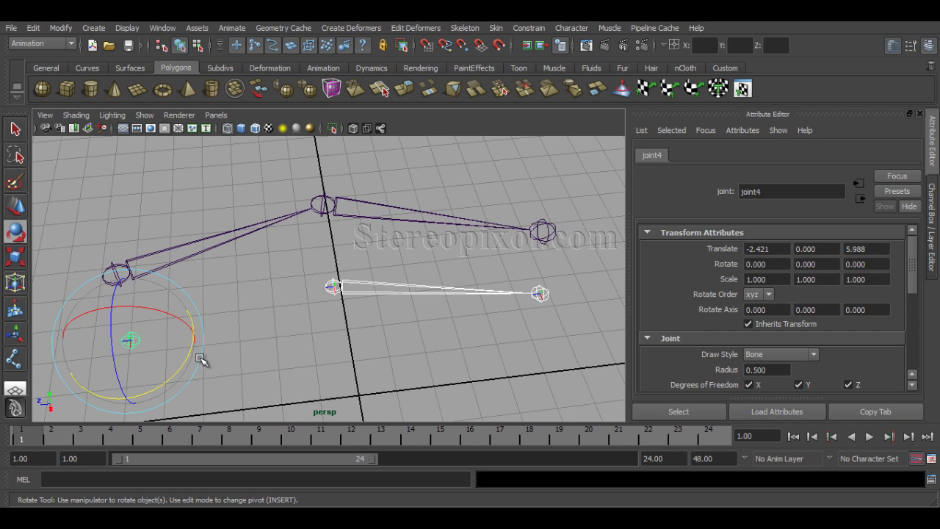
click(289, 357)
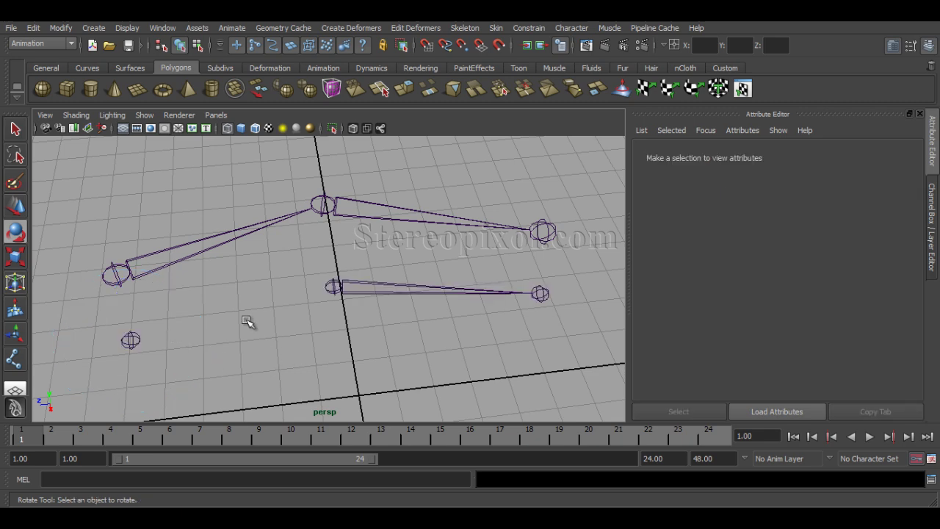
click(351, 288)
click(135, 335)
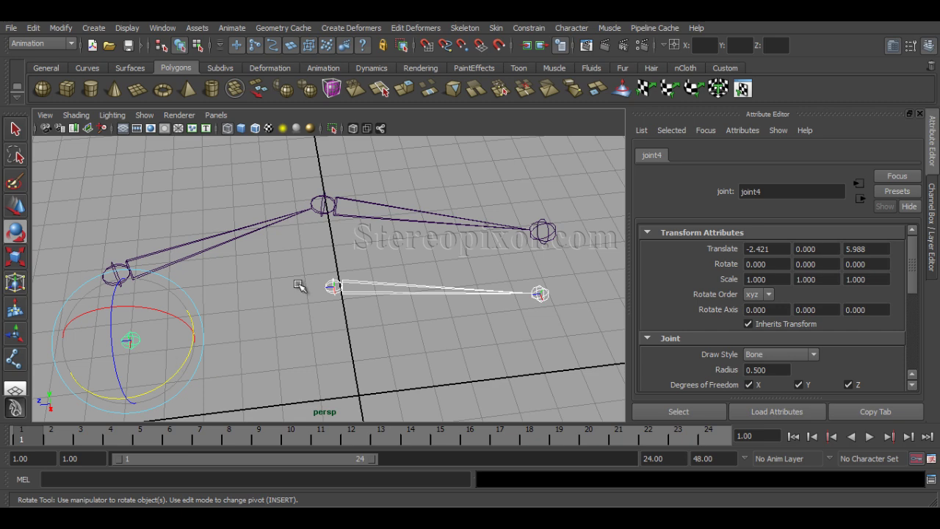
click(360, 310)
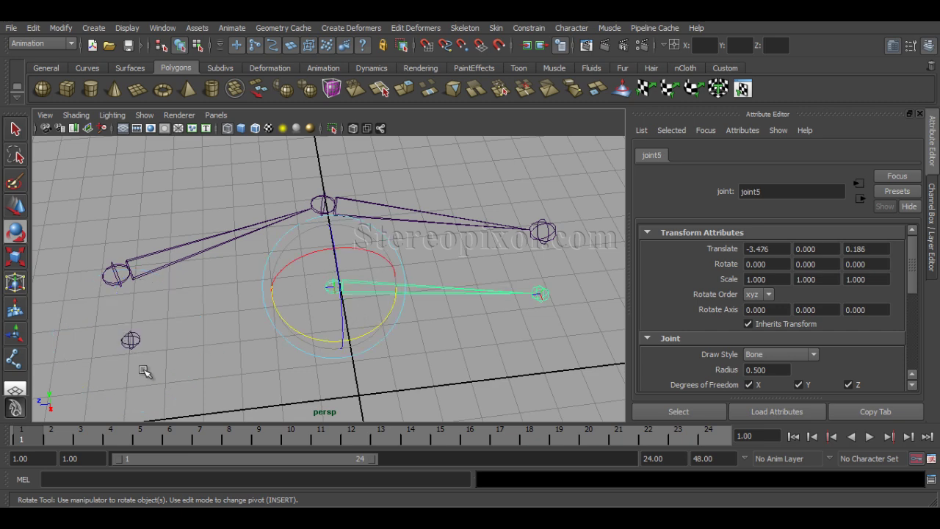
click(143, 359)
key(p)
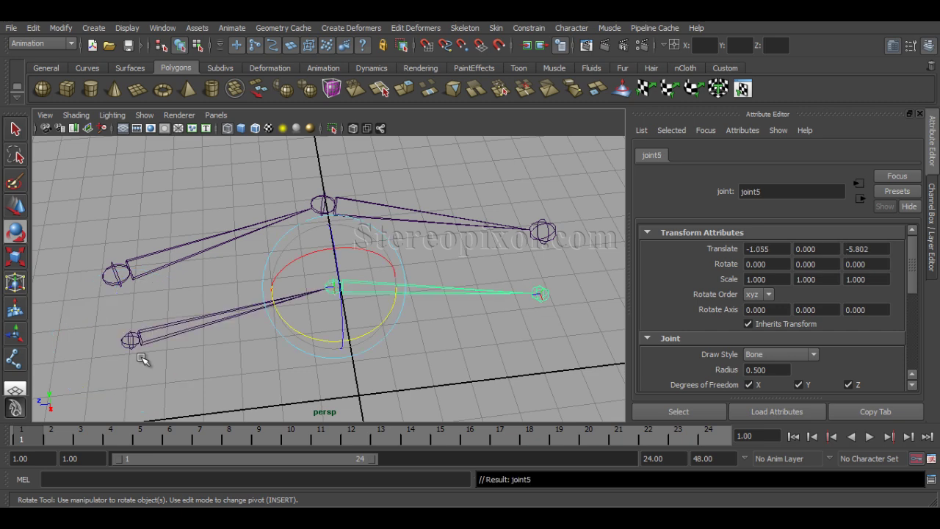
- Test-rotate joint4 about its Y axis to check the new chain, then undo
click(219, 350)
click(176, 332)
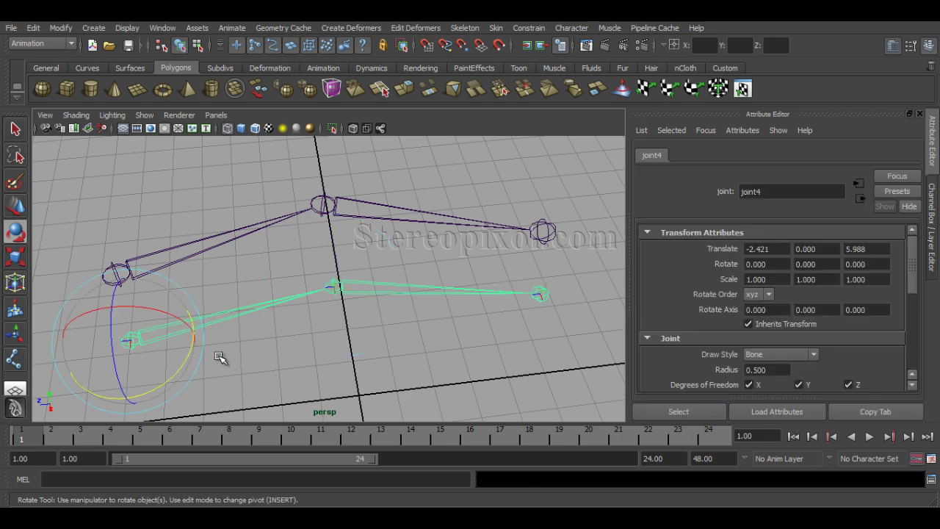
alt+right_drag(355, 348, 296, 360)
alt+drag(299, 366, 310, 377)
mouse_move(236, 381)
mouse_down()
mouse_move(238, 370)
mouse_move(242, 377)
mouse_up()
key(ctrl+z)
- Select joints of the second chain and orbit to view the skeletons from lower
click(212, 353)
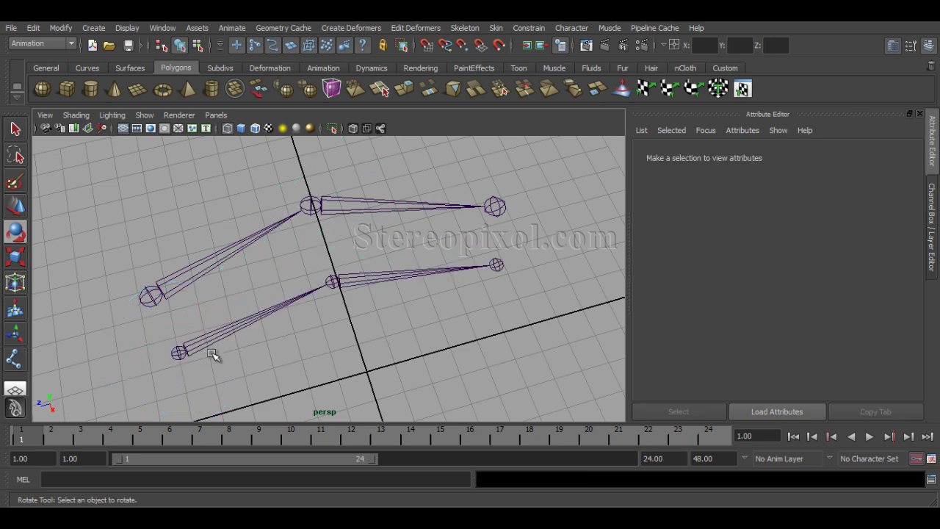
click(181, 359)
click(333, 280)
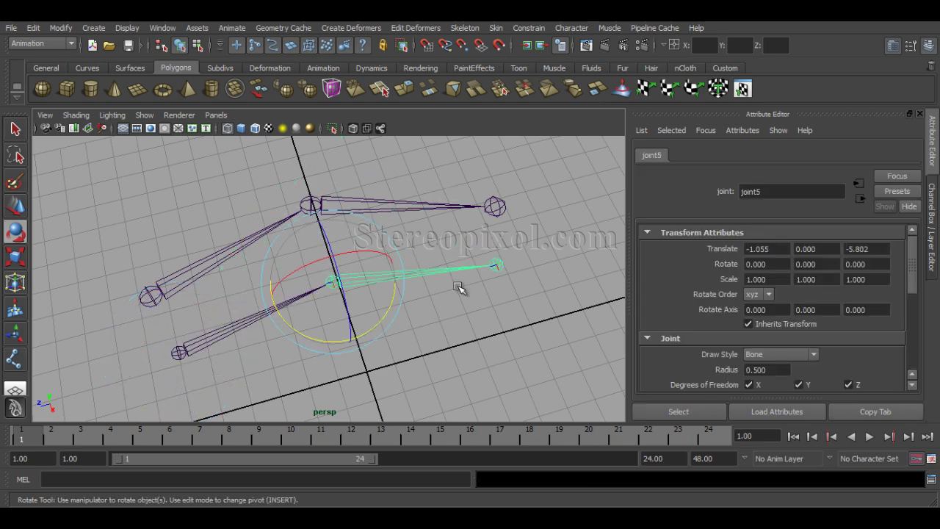
alt+drag(507, 271, 470, 308)
click(377, 316)
alt+drag(377, 316, 369, 361)
alt+right_drag(370, 360, 417, 323)
mouse_move(417, 323)
alt+mouse_down()
mouse_move(365, 318)
mouse_move(360, 361)
mouse_move(411, 334)
mouse_move(434, 342)
mouse_move(462, 319)
mouse_move(413, 316)
mouse_move(418, 328)
alt+mouse_up()
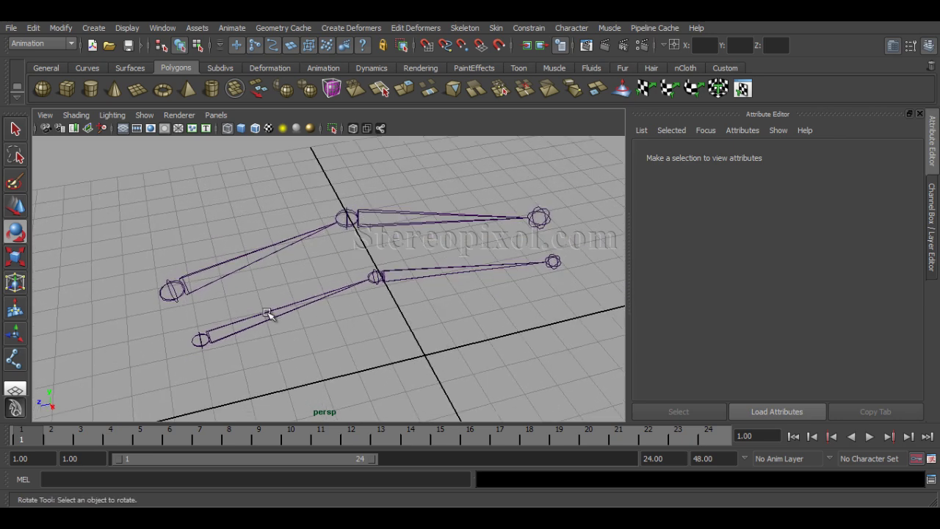
- Delete the second chain through its root joint4, keeping the leg chain
click(266, 314)
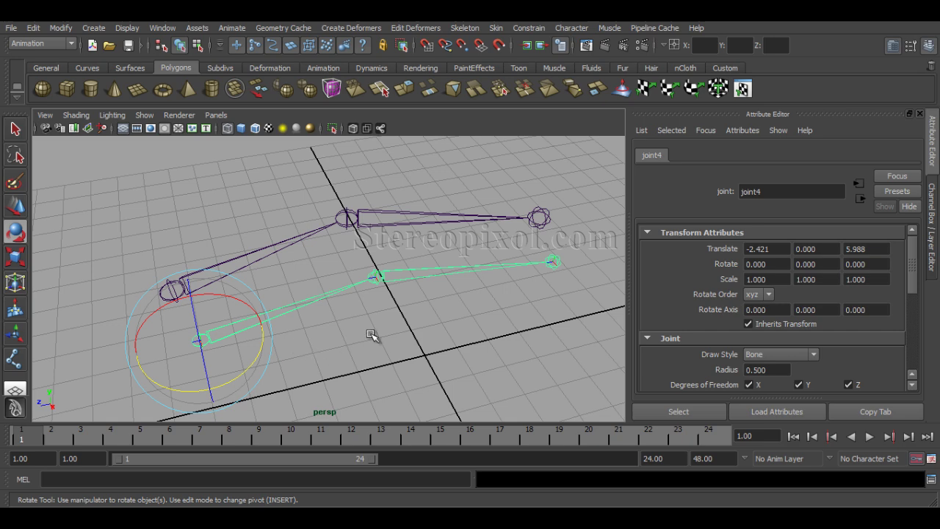
key(Delete)
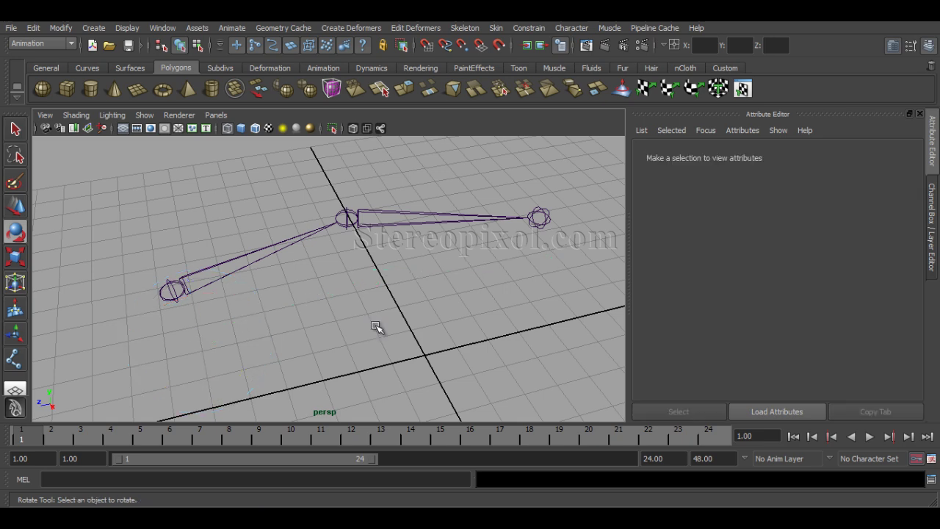
alt+drag(475, 312, 442, 315)
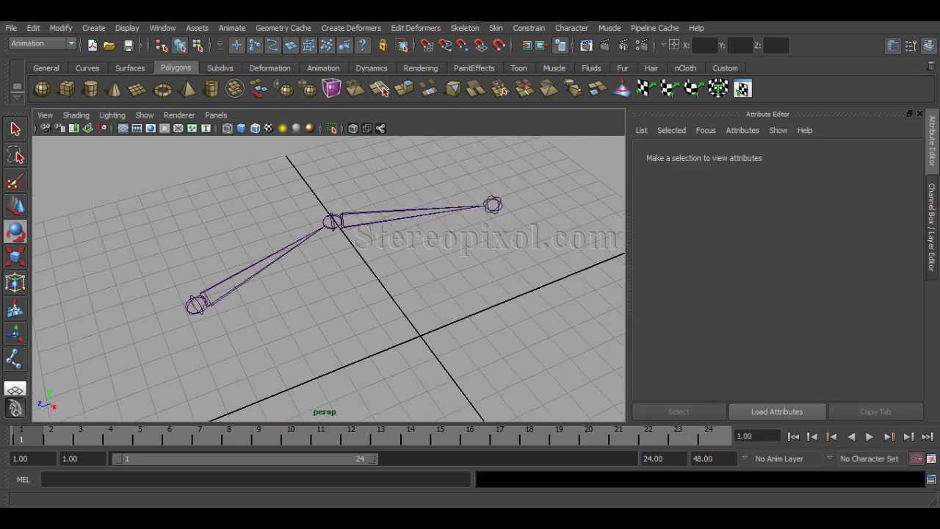
click(464, 28)
- Dock and widen the Joint Tool settings beside the viewport, then delete the leg chain
click(564, 48)
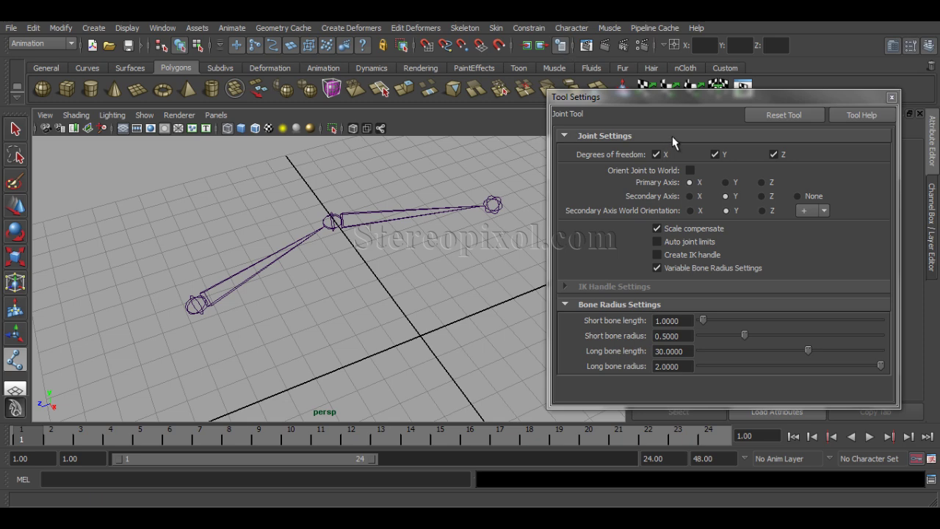
drag(547, 190, 683, 190)
mouse_move(735, 115)
mouse_down()
mouse_move(650, 111)
mouse_move(736, 118)
mouse_up()
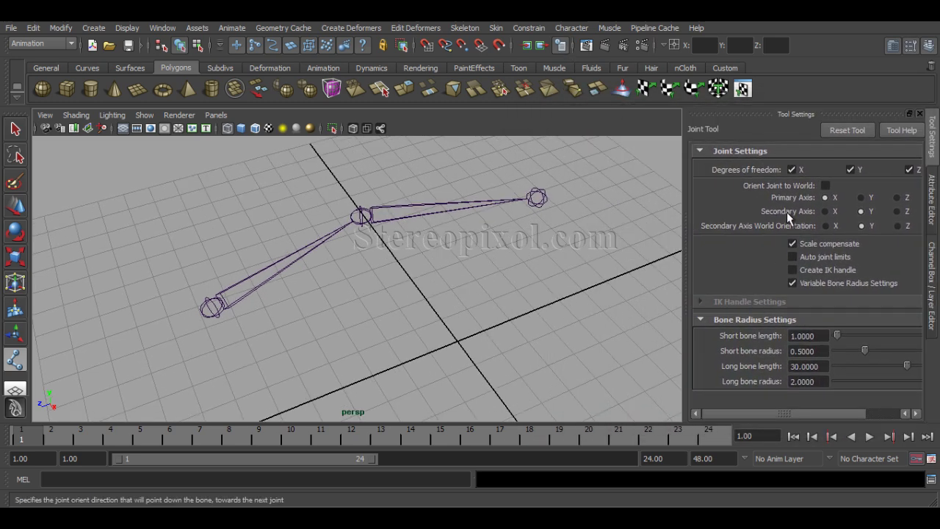
drag(684, 259, 624, 259)
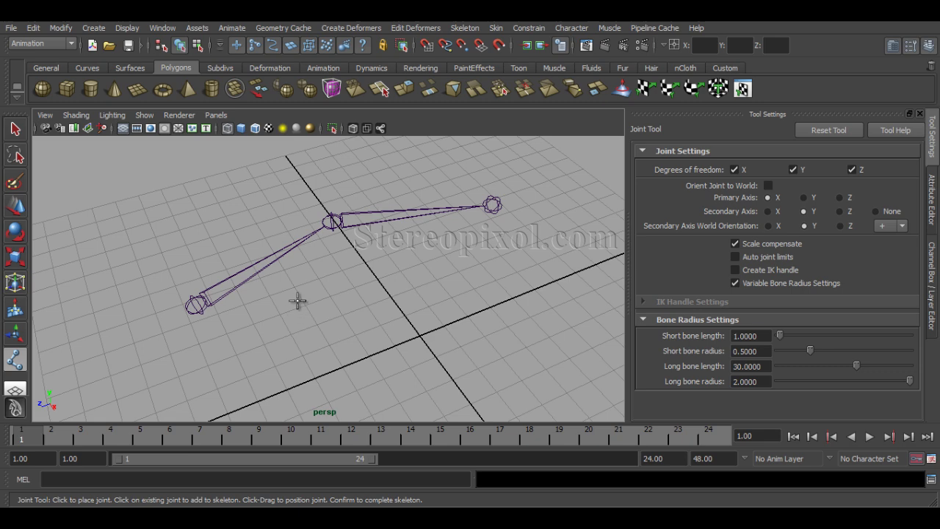
key(w)
key(Delete)
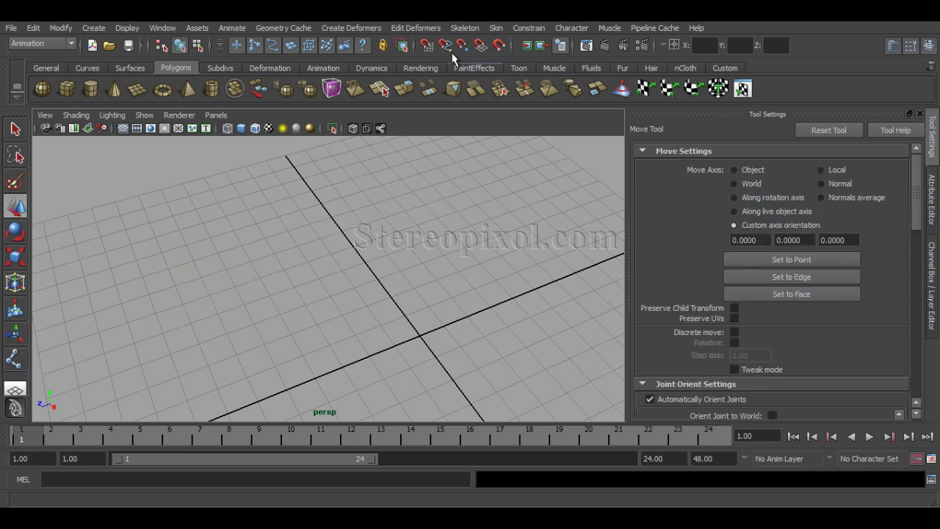
- Activate the Joint Tool and tear off the Skeleton menu as a floating panel
click(467, 27)
click(556, 52)
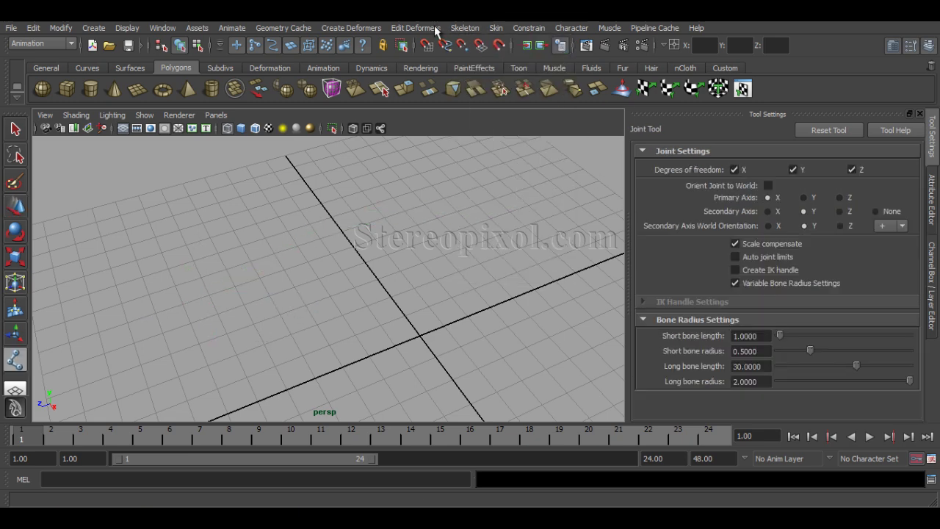
click(467, 27)
click(509, 35)
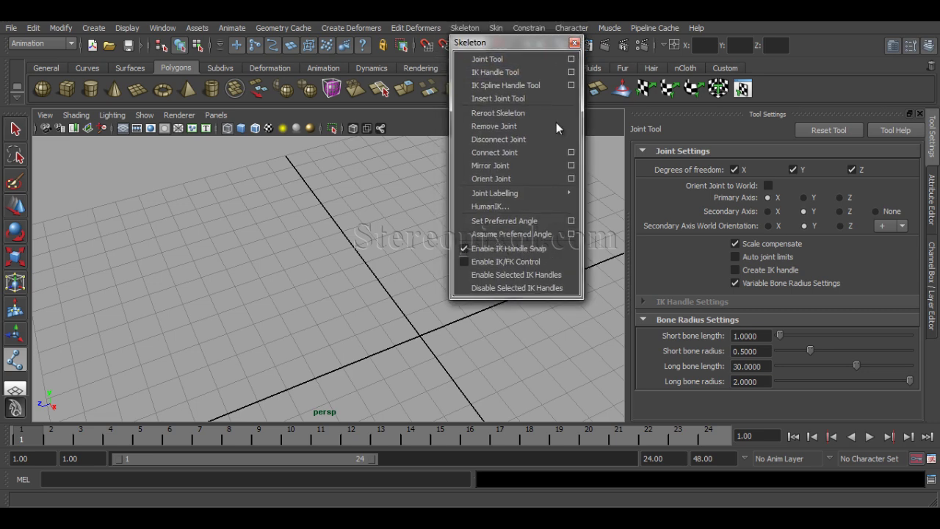
drag(530, 32, 136, 155)
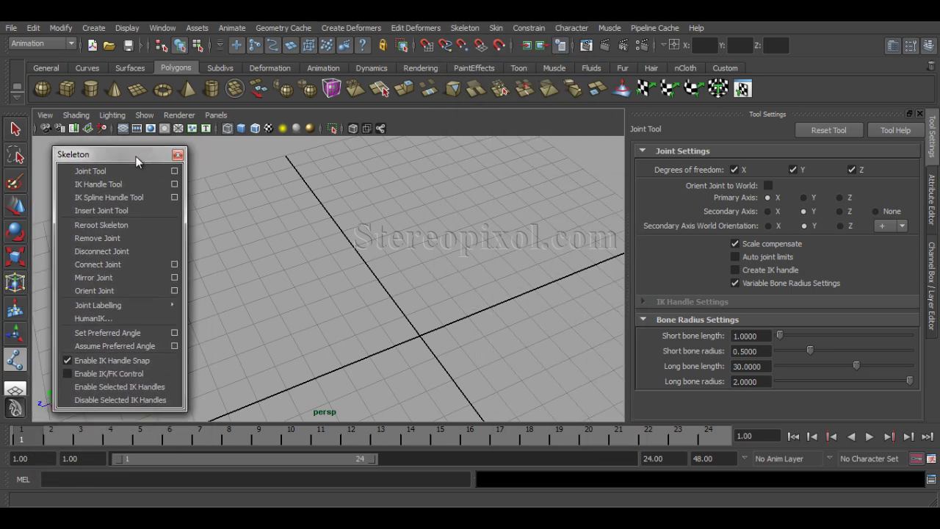
alt+middle_drag(414, 283, 432, 279)
- With Degrees of freedom Y unchecked, place a three-joint chain across the grid
alt+drag(432, 279, 522, 278)
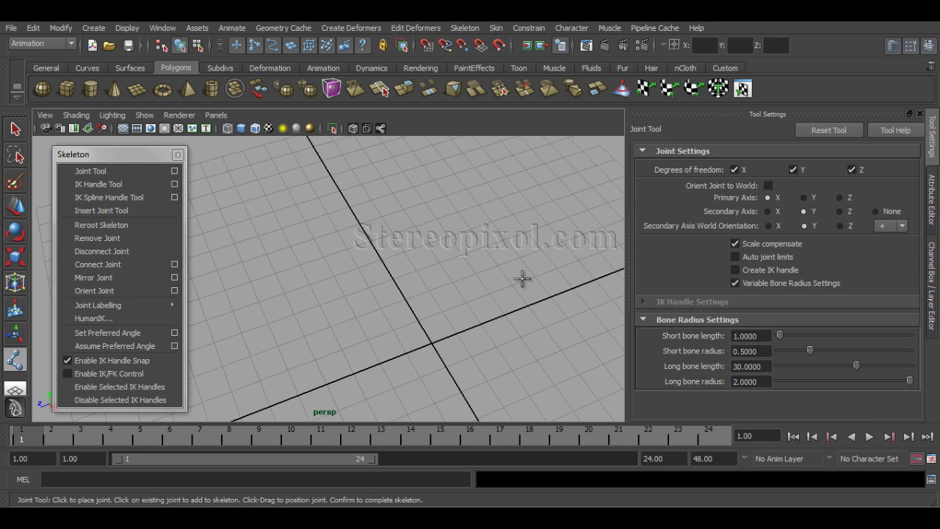
alt+drag(481, 343, 412, 343)
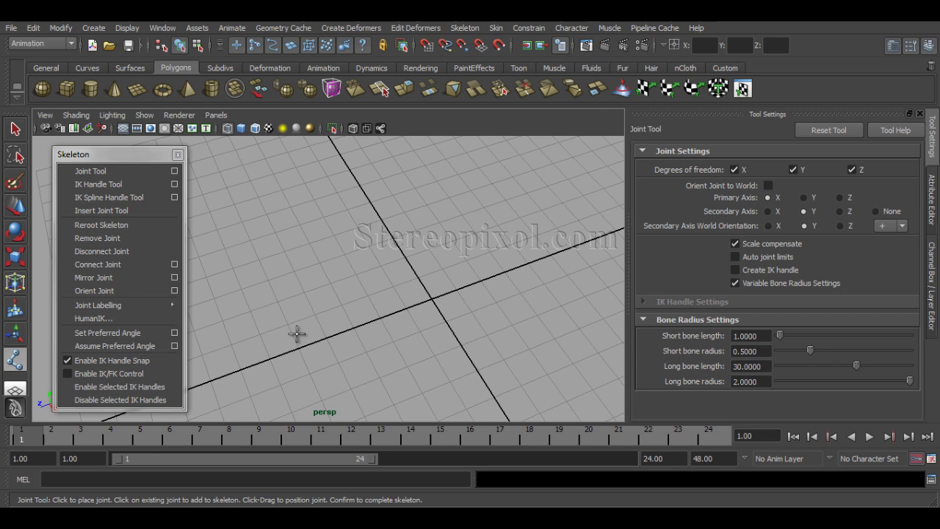
click(794, 170)
click(262, 362)
click(417, 277)
click(588, 237)
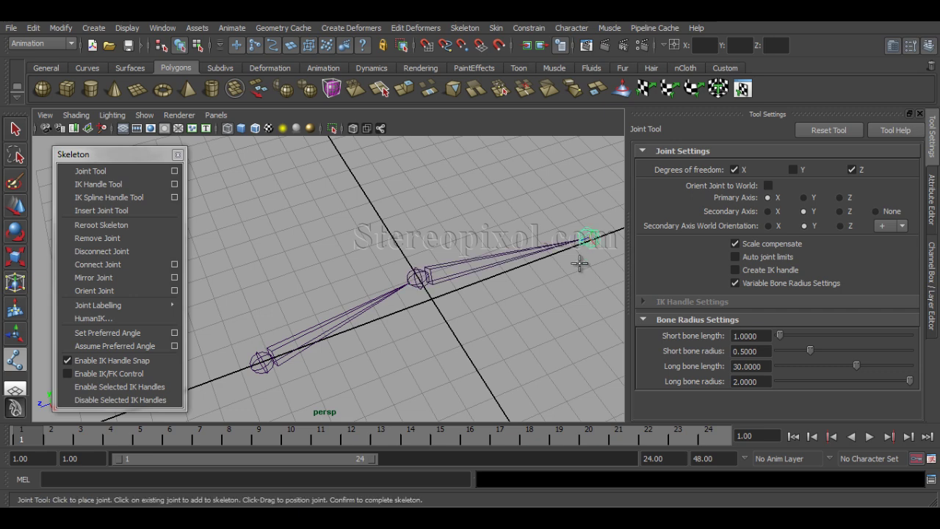
- Select the middle joint and try rotating it with the Rotate tool (E)
key(w)
key(Down)
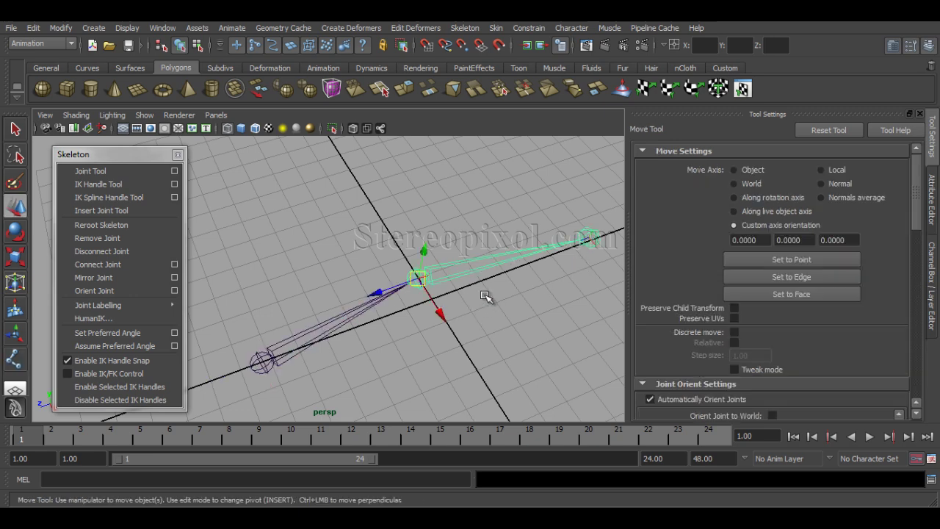
key(e)
mouse_move(461, 324)
mouse_down()
mouse_move(463, 315)
mouse_move(430, 322)
mouse_move(467, 309)
mouse_up()
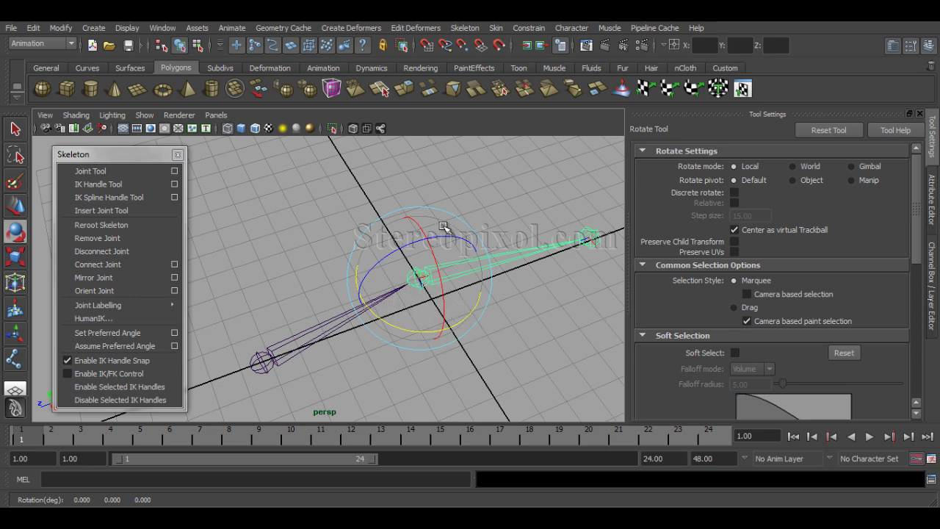
drag(456, 239, 443, 365)
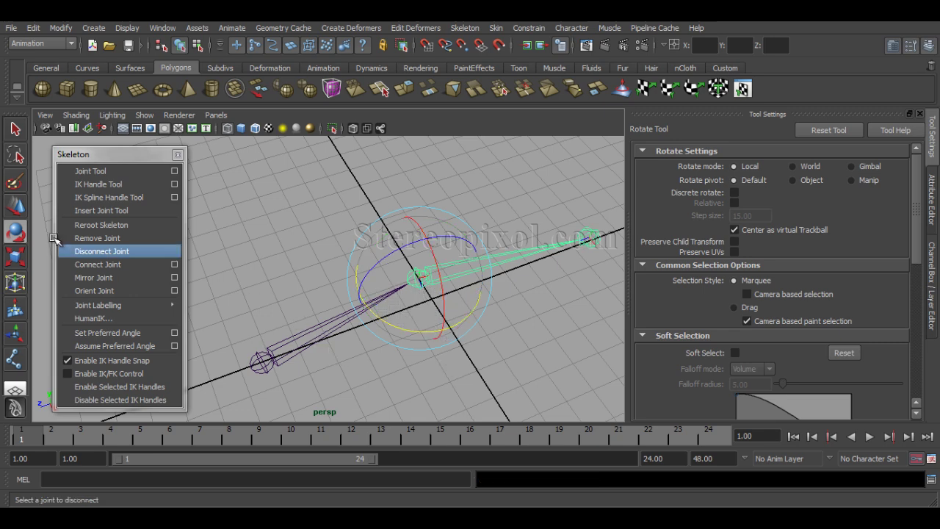
- Re-enable Degrees of freedom Y in Joint Tool options and show the root joint's attributes
click(174, 170)
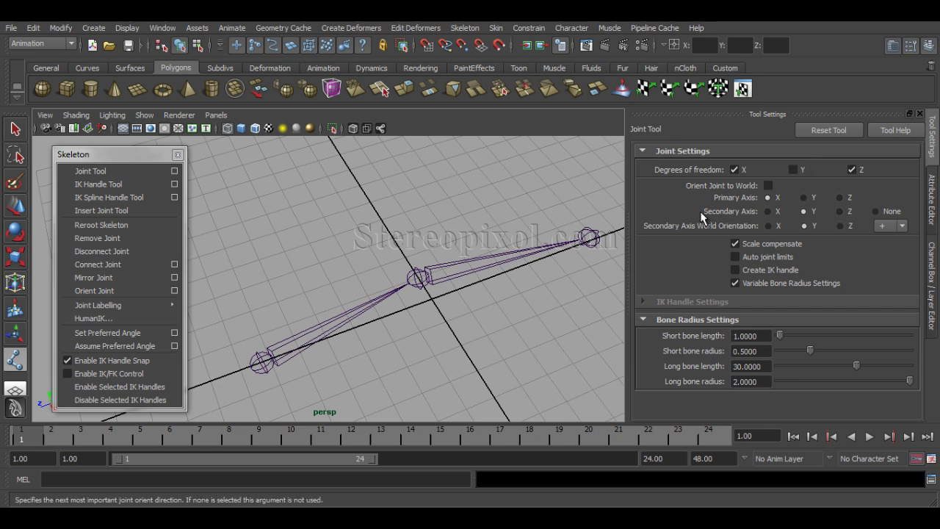
click(793, 170)
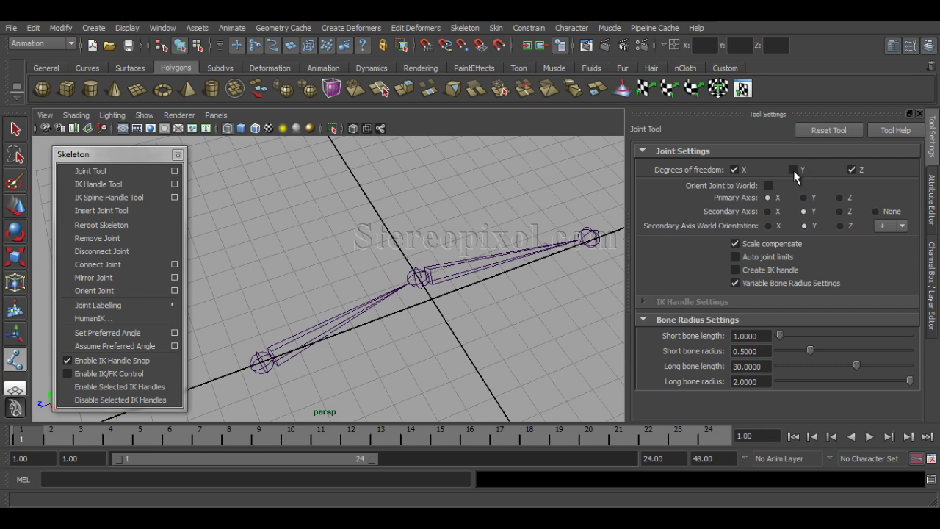
key(w)
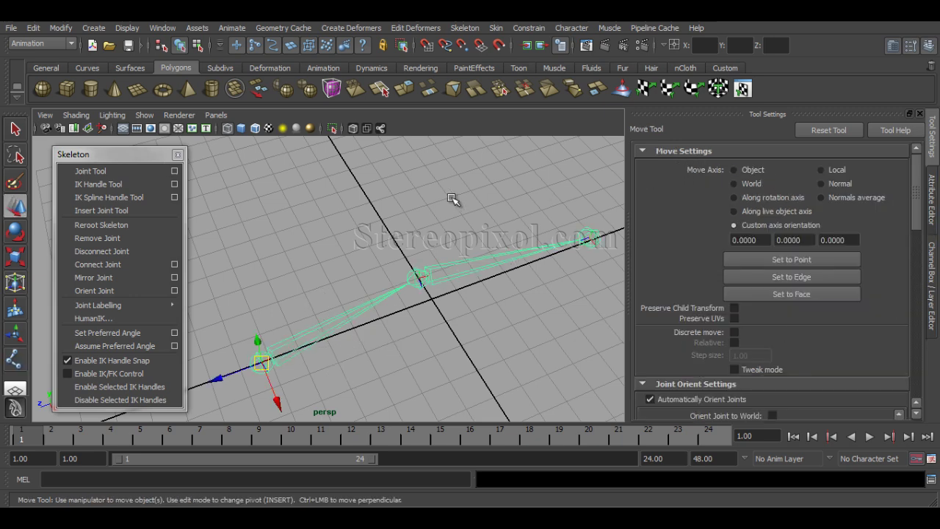
key(ctrl+a)
drag(917, 272, 918, 294)
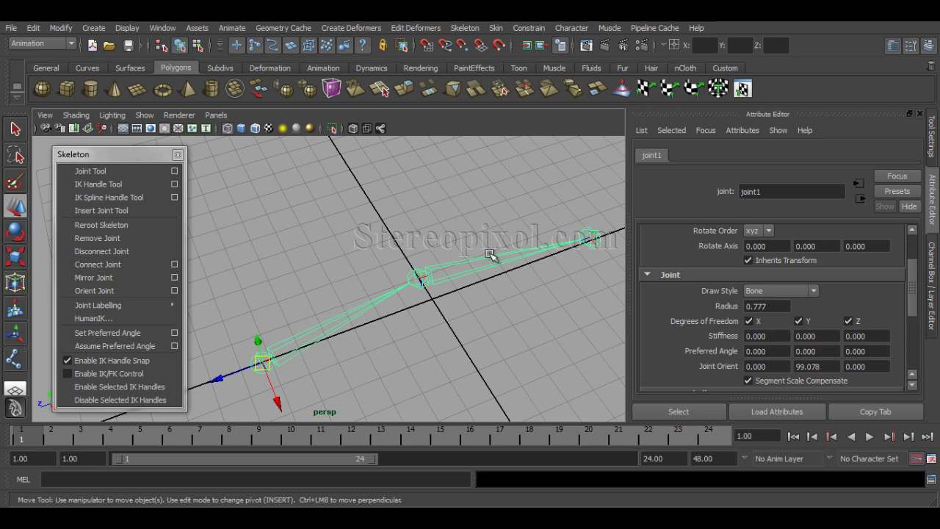
- Inspect joint2's attributes, orbit around the chain, reselect joint1, and reopen Joint Tool options
key(Down)
click(799, 321)
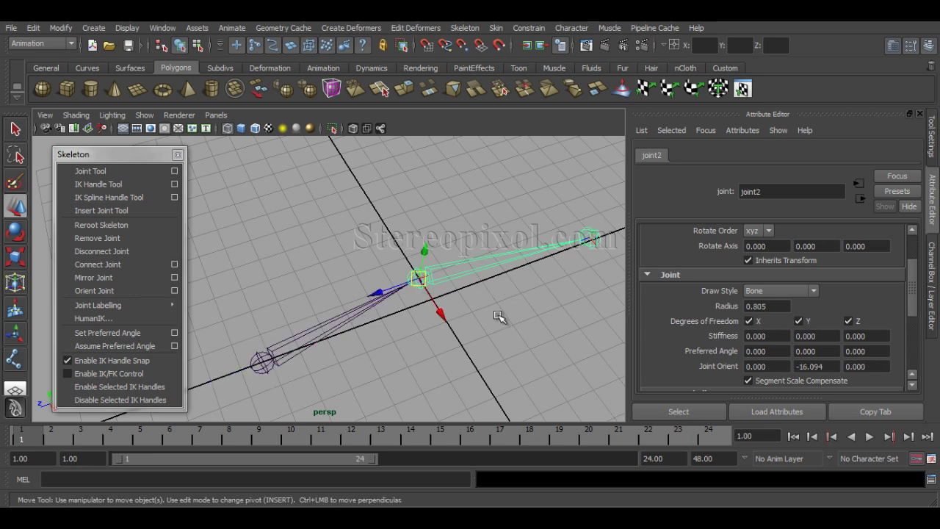
alt+drag(497, 318, 487, 358)
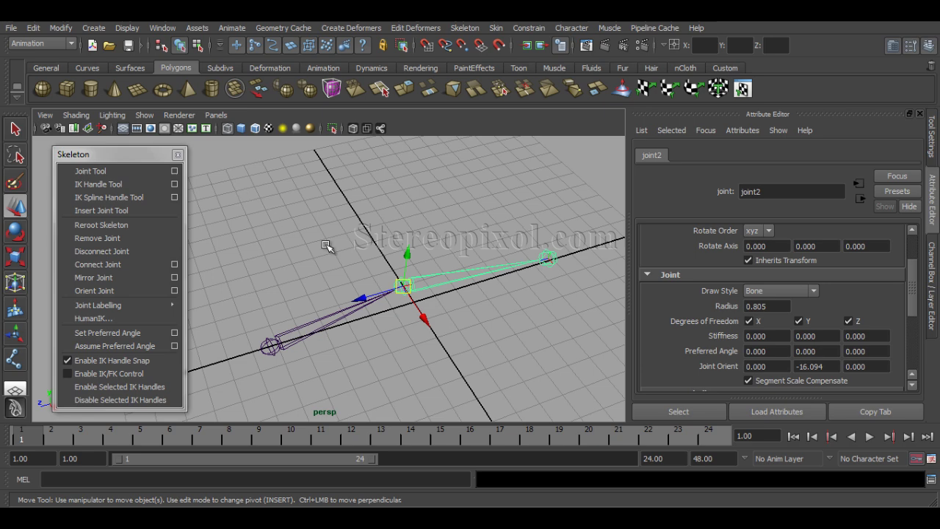
click(339, 353)
click(314, 345)
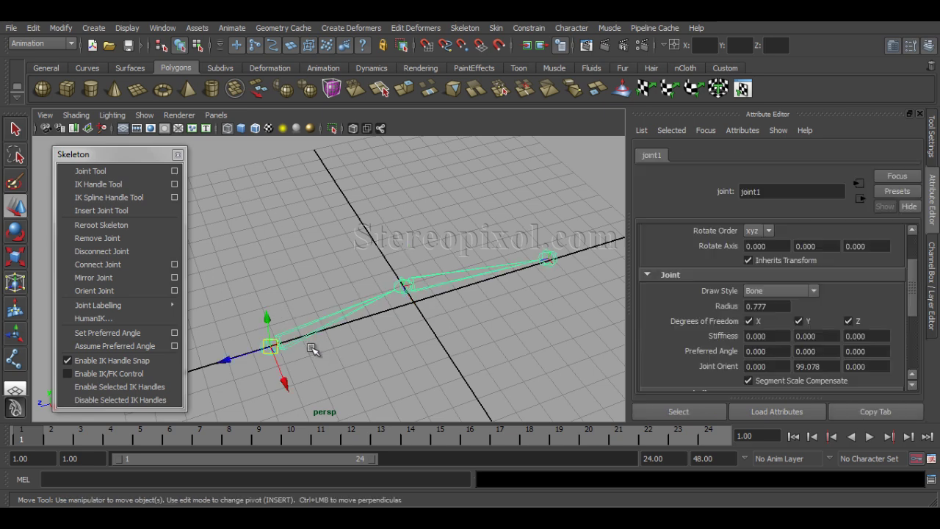
click(174, 170)
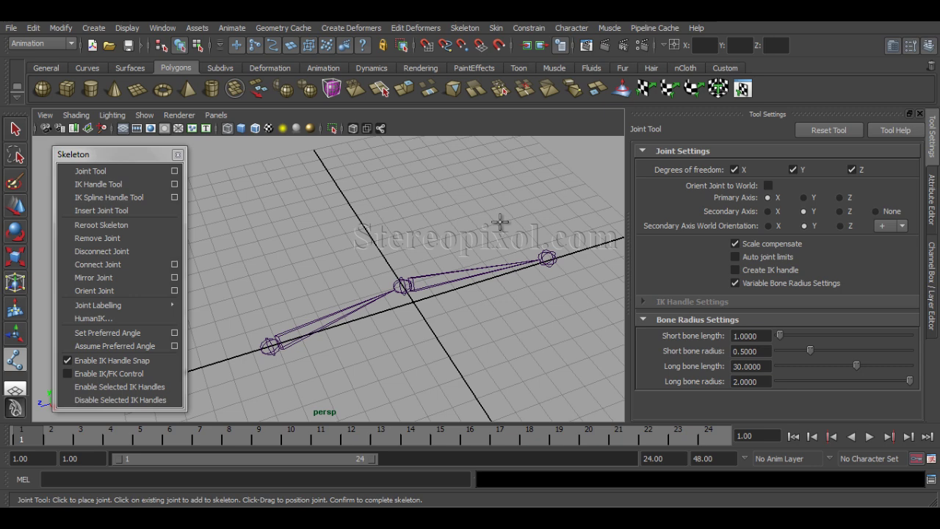
- Switch between the Move tool and Joint Tool, then pan and zoom toward the joint chain
key(w)
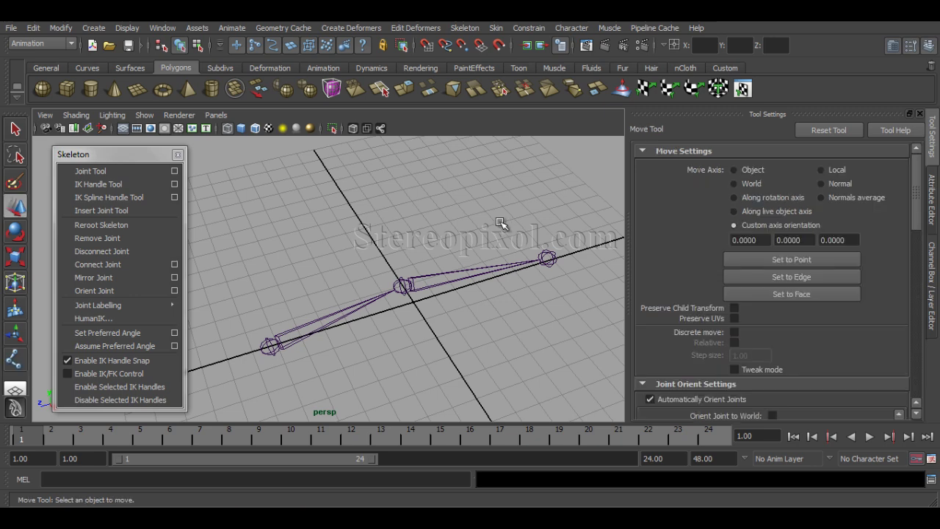
click(176, 171)
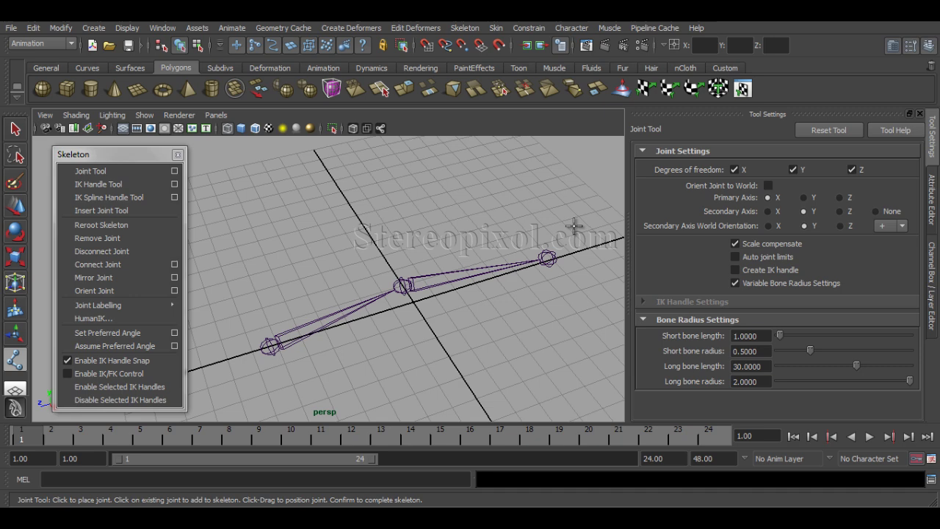
click(463, 30)
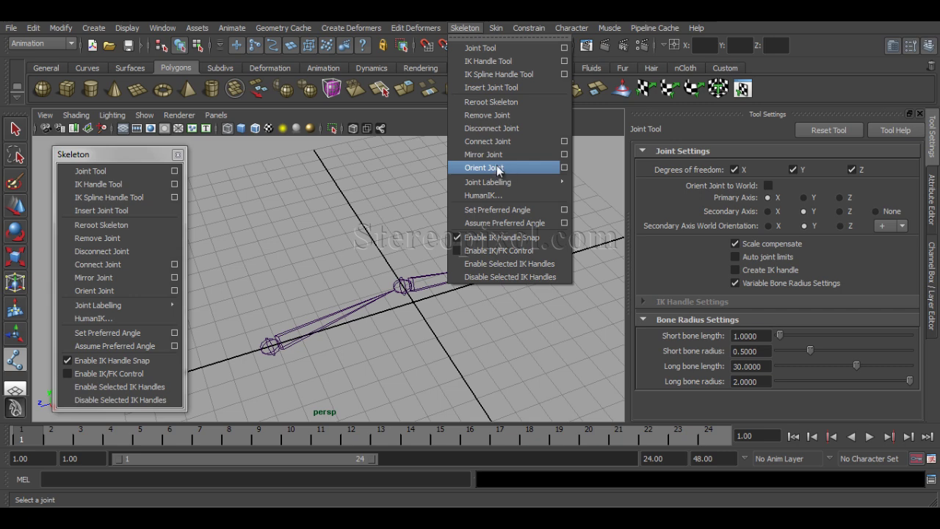
click(465, 28)
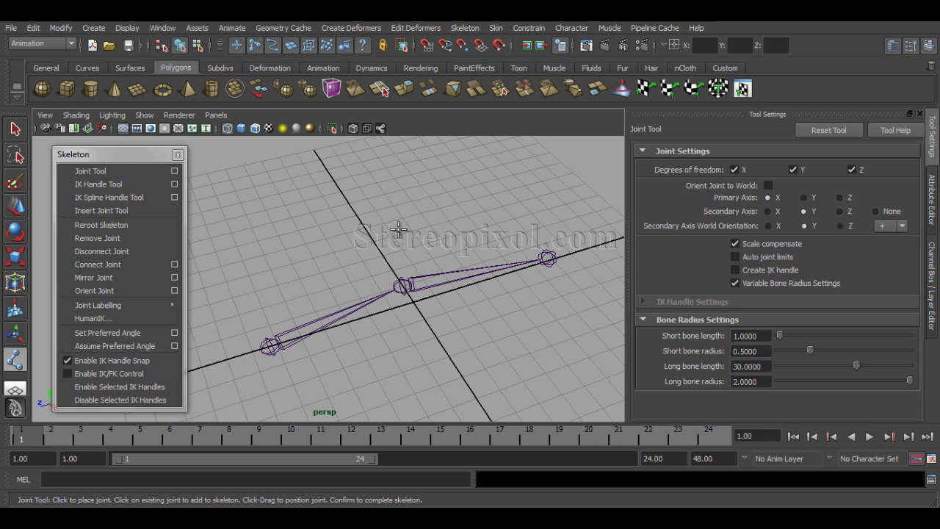
key(w)
alt+middle_drag(318, 306, 384, 242)
scroll(384, 242, up, 3)
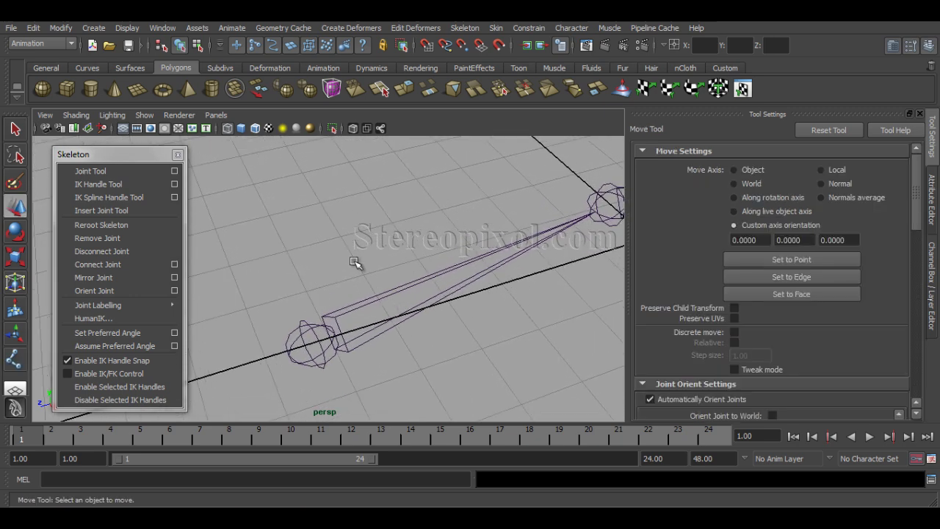
- Inspect the chain's root close up and set Joint Tool Primary Axis Y, Secondary Axis Z
drag(357, 263, 395, 361)
key(q)
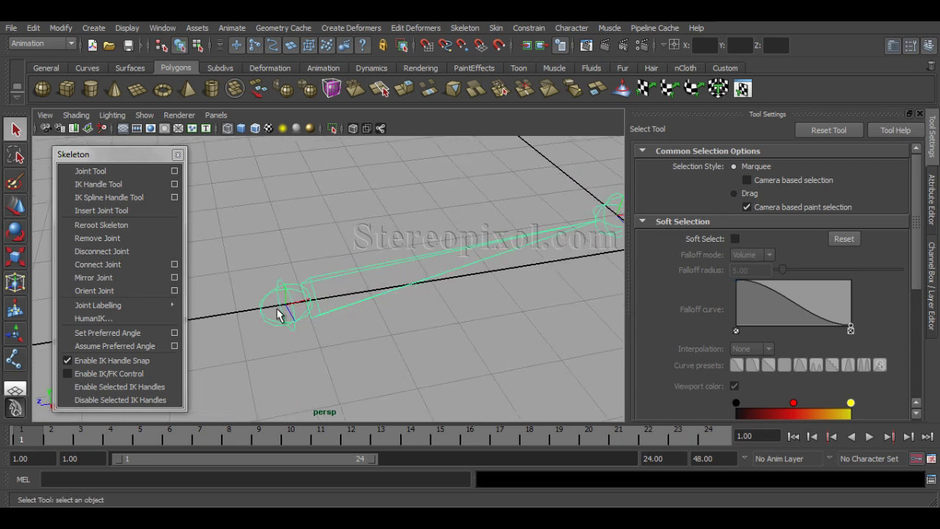
alt+drag(291, 325, 312, 330)
alt+middle_drag(313, 329, 379, 351)
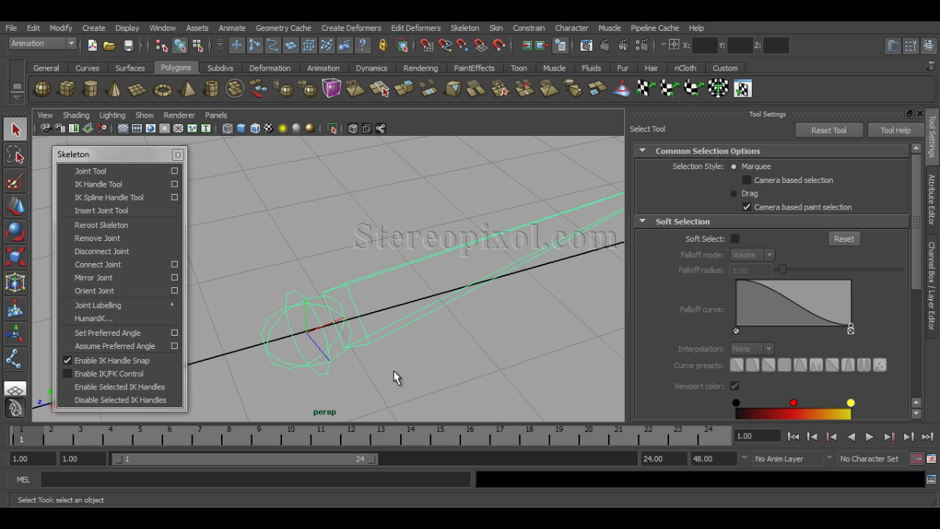
alt+drag(392, 373, 316, 359)
alt+drag(495, 323, 367, 329)
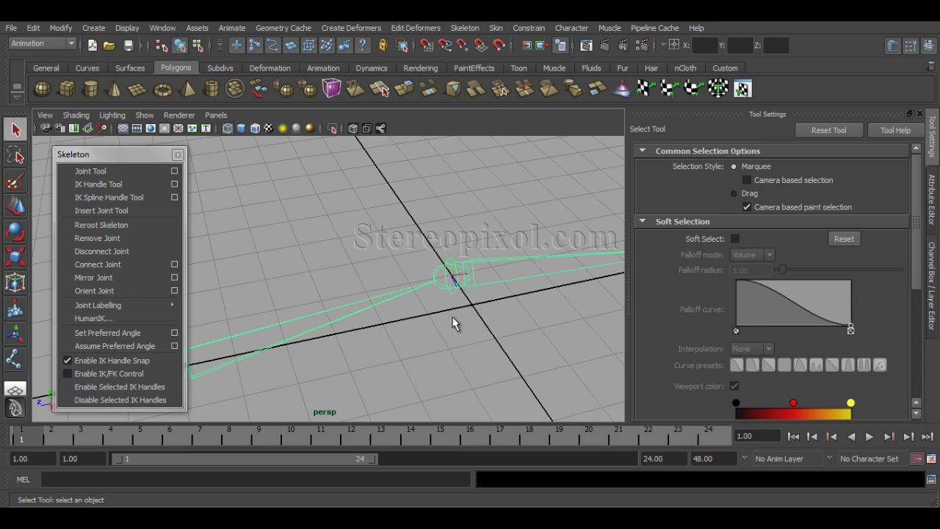
mouse_move(453, 323)
alt+mouse_down()
mouse_move(419, 296)
mouse_move(457, 329)
alt+mouse_up()
alt+drag(390, 357, 398, 351)
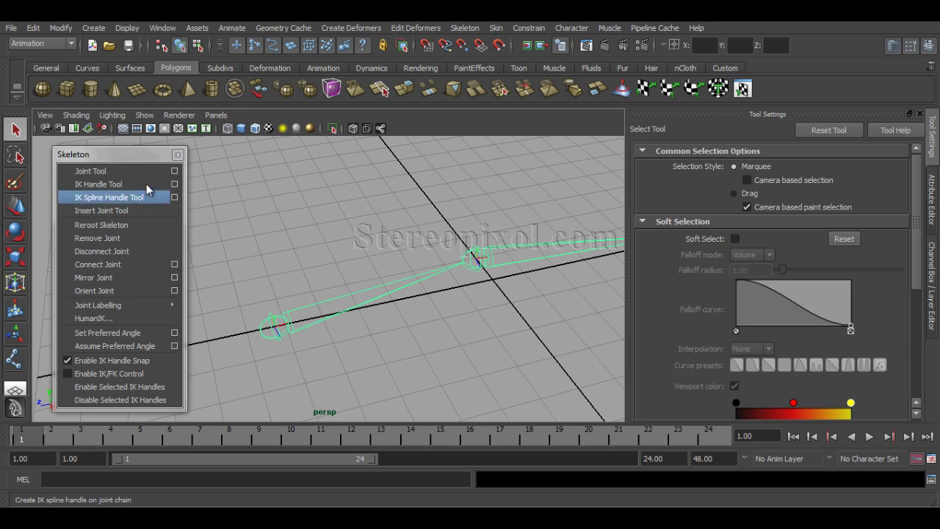
click(174, 170)
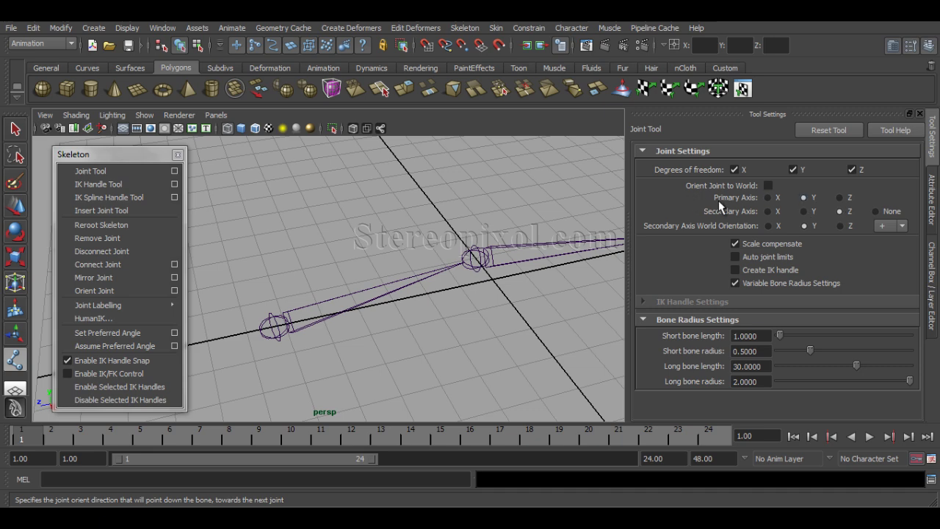
- Draw a second three-joint chain beside the first one
scroll(411, 330, down, 5)
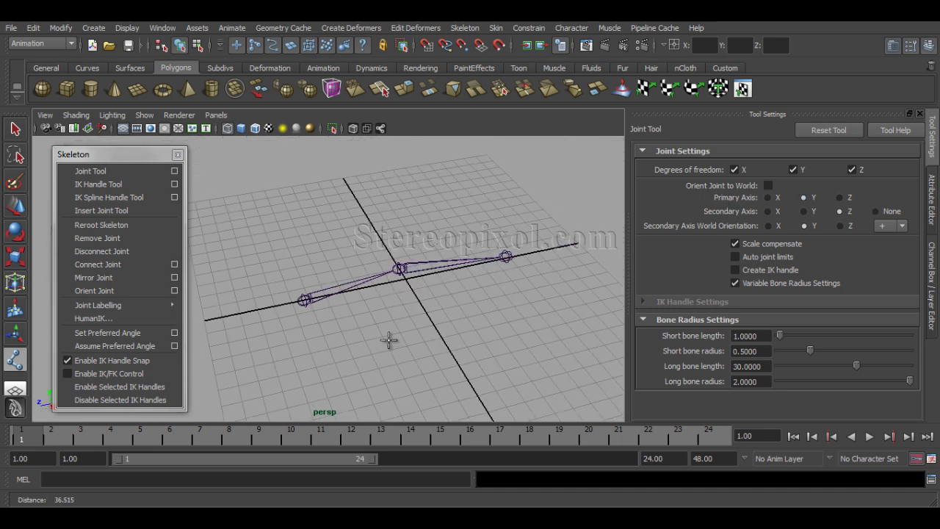
click(318, 327)
click(380, 287)
click(512, 290)
scroll(417, 369, up, 3)
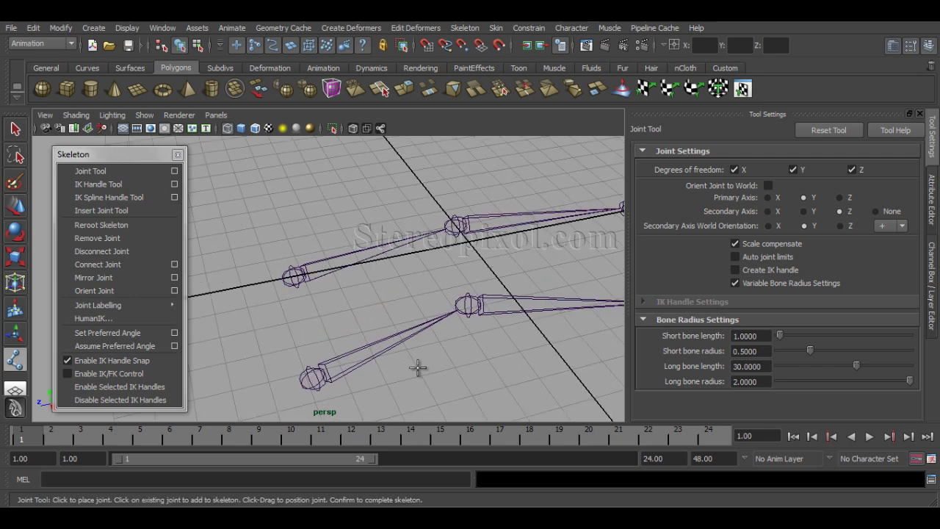
alt+middle_drag(417, 369, 430, 298)
key(q)
alt+right_drag(370, 367, 332, 334)
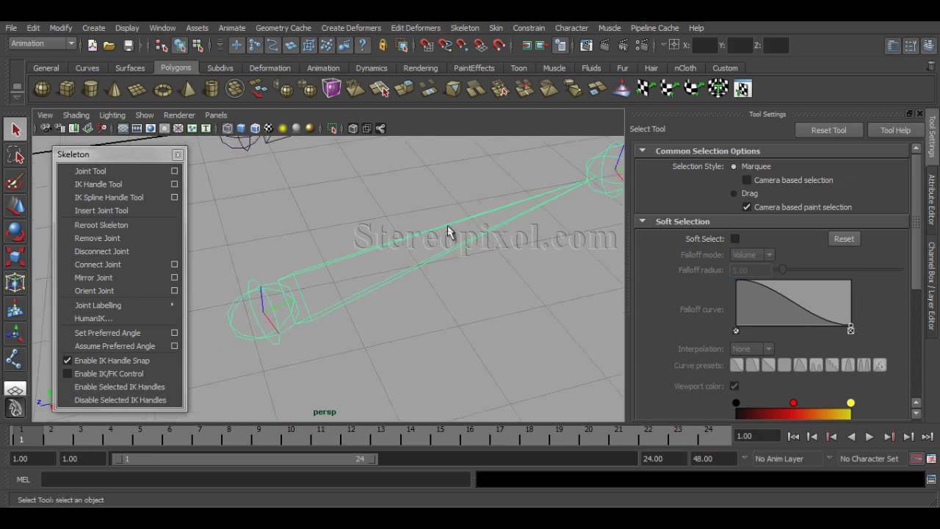
alt+right_drag(553, 303, 463, 297)
click(176, 170)
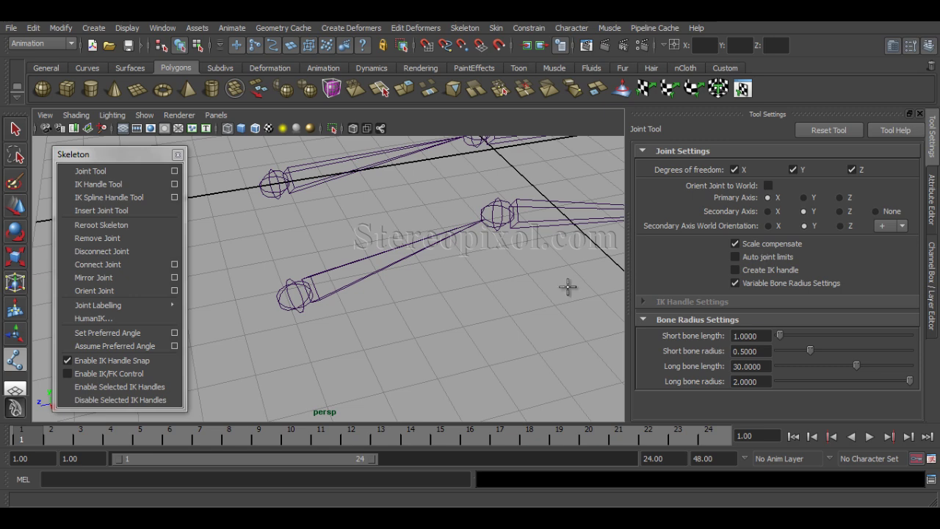
- Marquee-select both joint chains and delete them, leaving the grid empty
scroll(399, 306, down, 5)
alt+drag(399, 307, 470, 328)
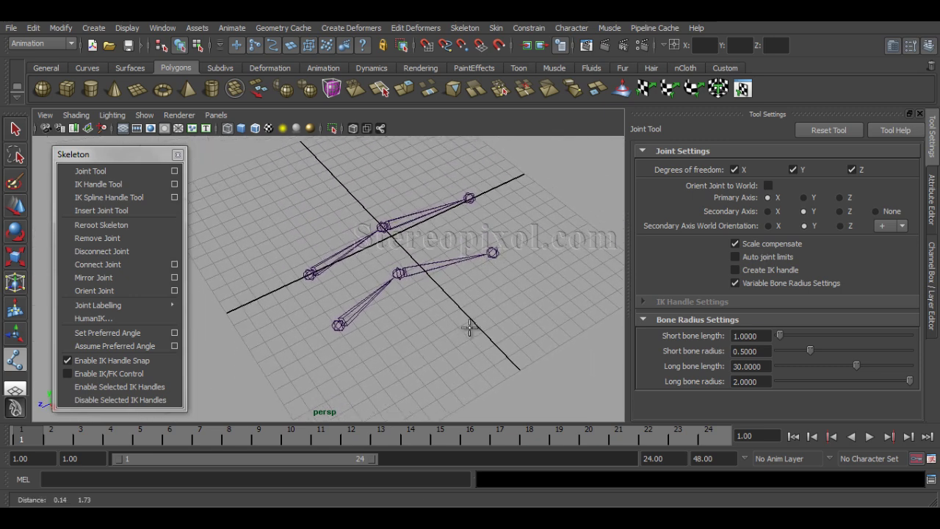
key(w)
drag(340, 254, 476, 325)
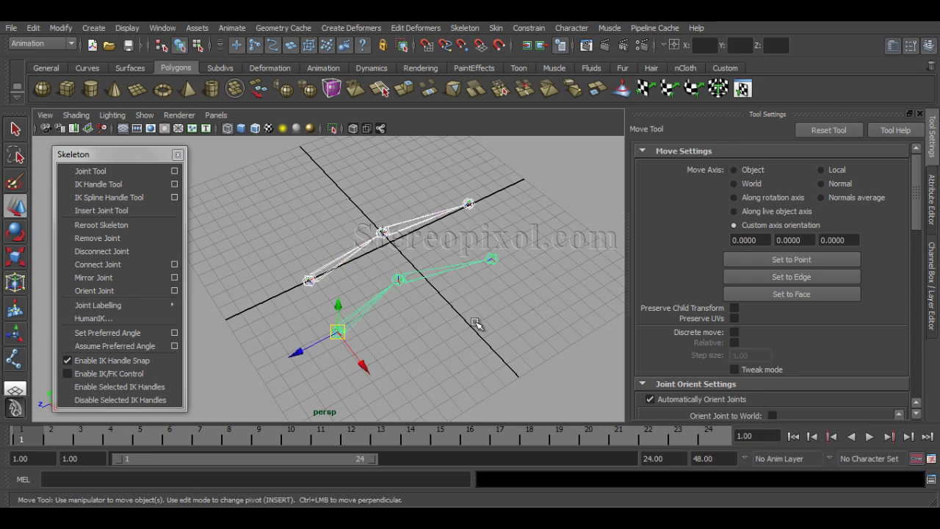
key(Delete)
alt+drag(367, 335, 465, 307)
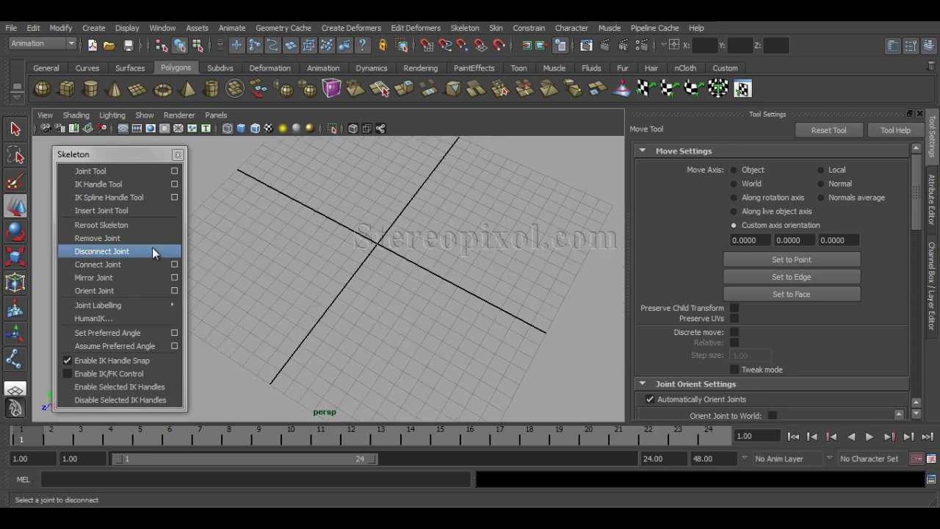
click(99, 171)
- Draw an upright four-joint chain from the grid upward
alt+drag(355, 262, 465, 335)
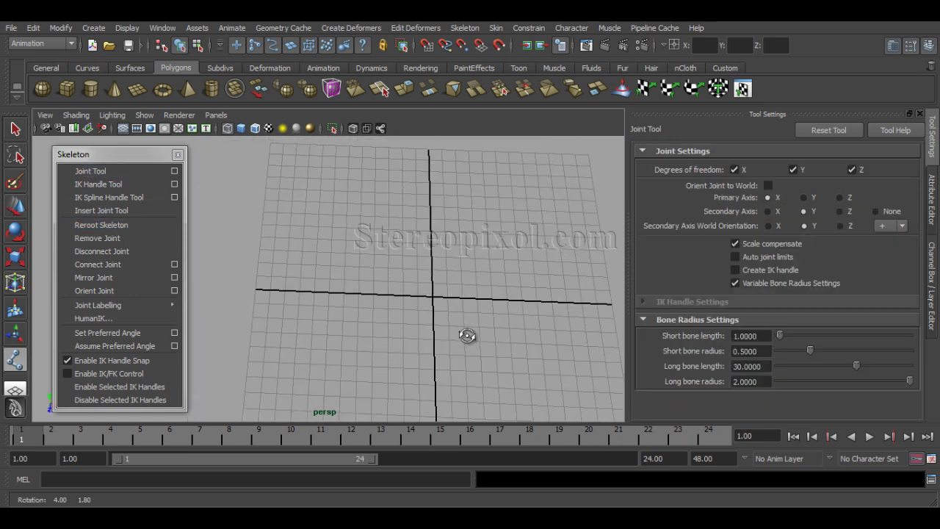
click(367, 348)
click(369, 279)
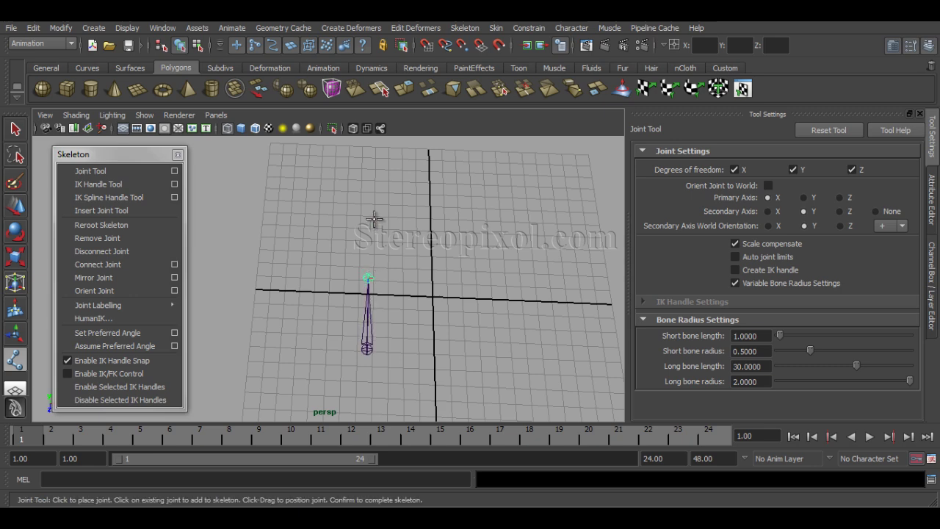
mouse_move(372, 217)
mouse_down()
mouse_move(369, 206)
mouse_move(369, 215)
mouse_up()
drag(379, 151, 371, 152)
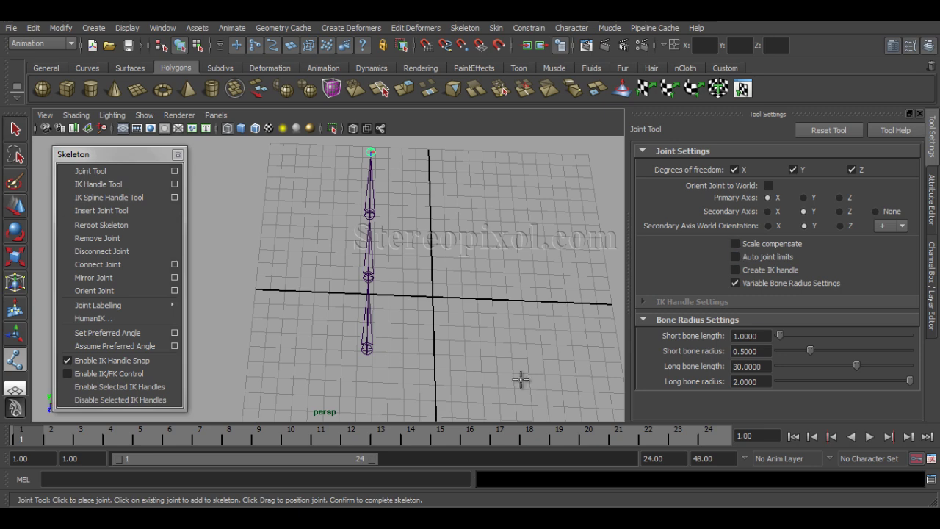
key(Return)
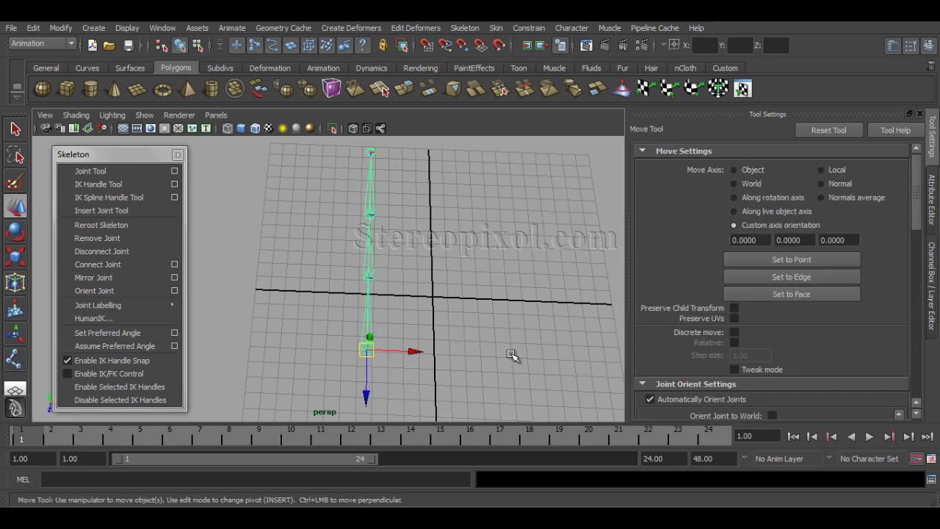
- Draw a second upright four-joint chain to the right with Scale compensate off
click(139, 171)
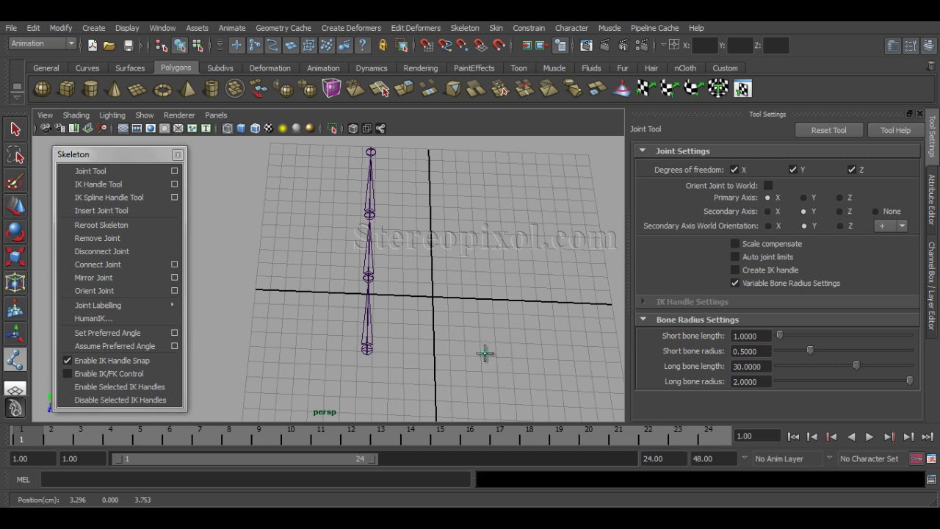
click(484, 354)
click(482, 293)
click(478, 234)
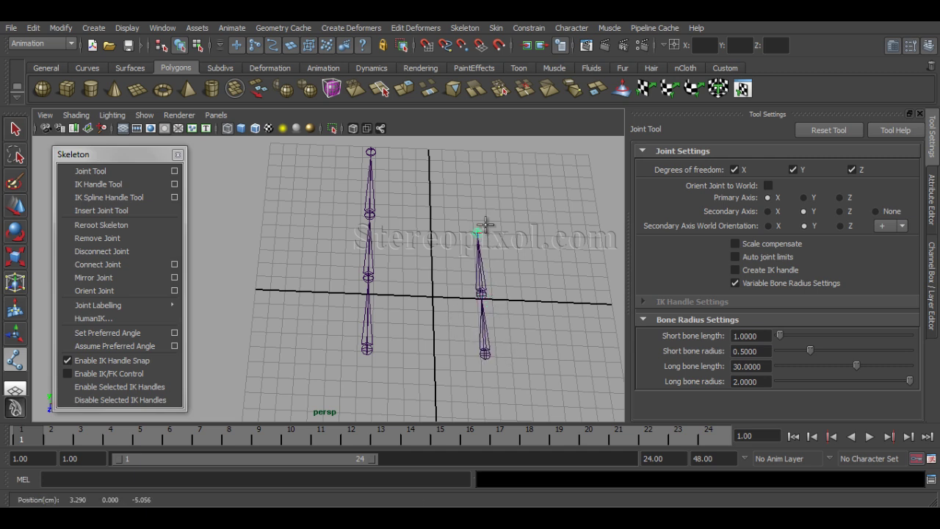
drag(485, 224, 483, 216)
click(476, 155)
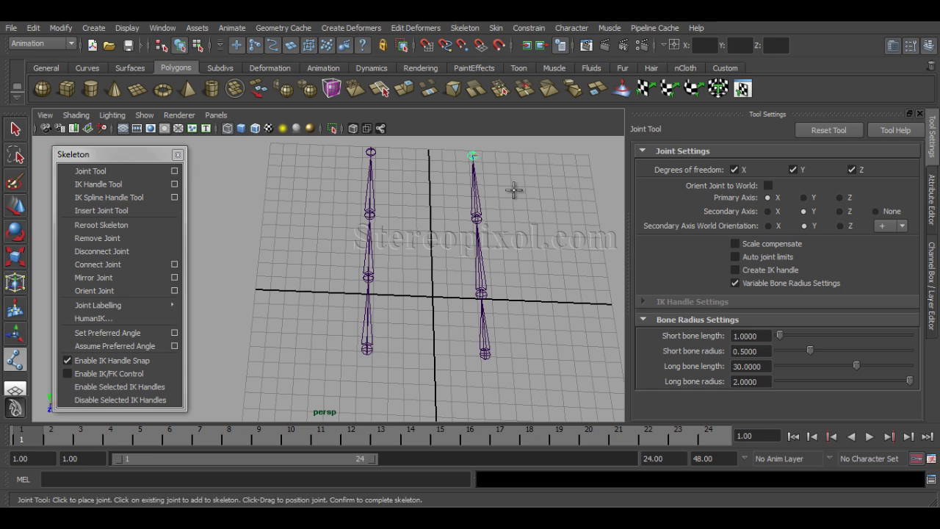
key(Return)
key(w)
alt+drag(521, 304, 368, 378)
- Scale both chains shorter along X, to about 0.43 and 0.28 length
key(r)
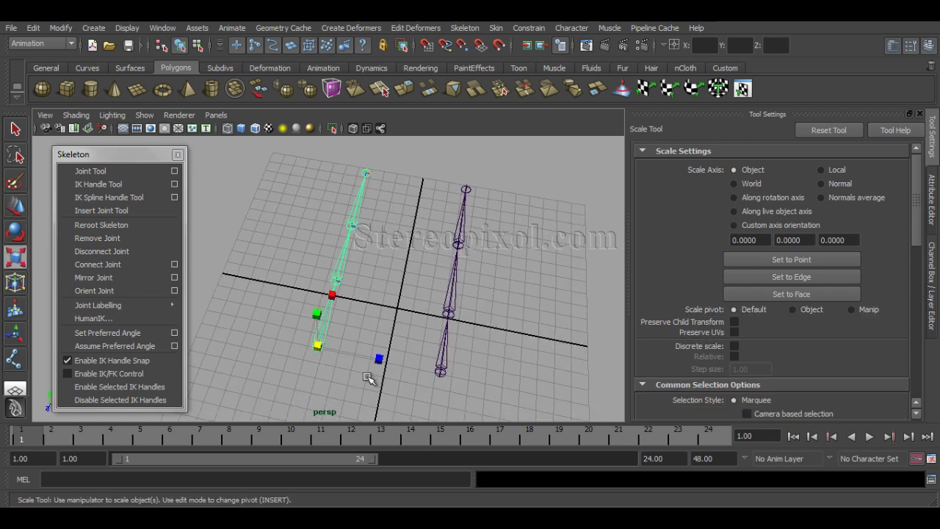
alt+drag(348, 326, 299, 326)
alt+drag(326, 392, 299, 340)
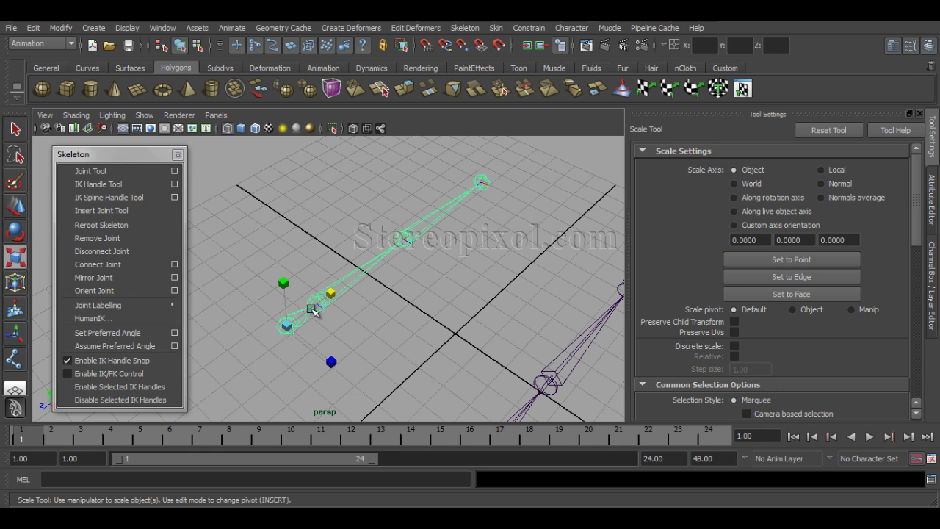
alt+drag(424, 311, 374, 311)
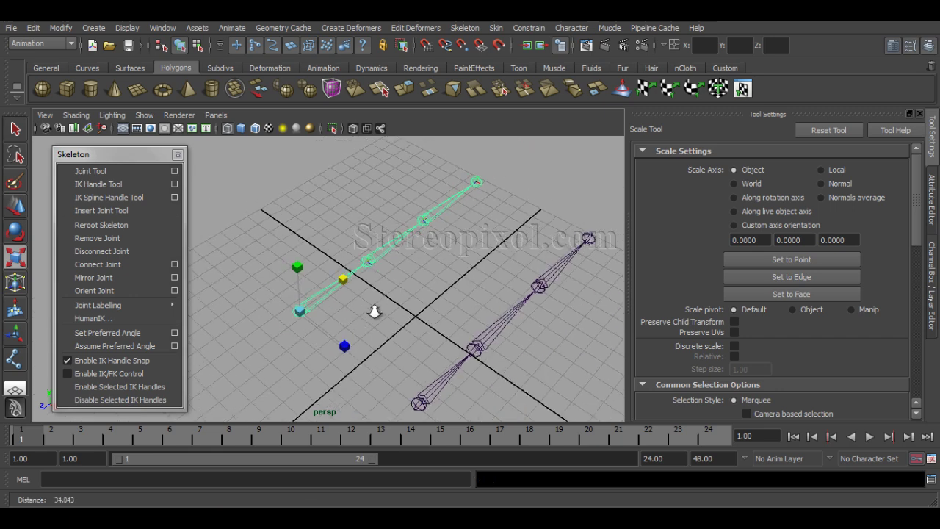
mouse_move(374, 311)
alt+right_down()
mouse_move(378, 296)
mouse_move(370, 301)
alt+right_up()
middle_drag(371, 301, 395, 332)
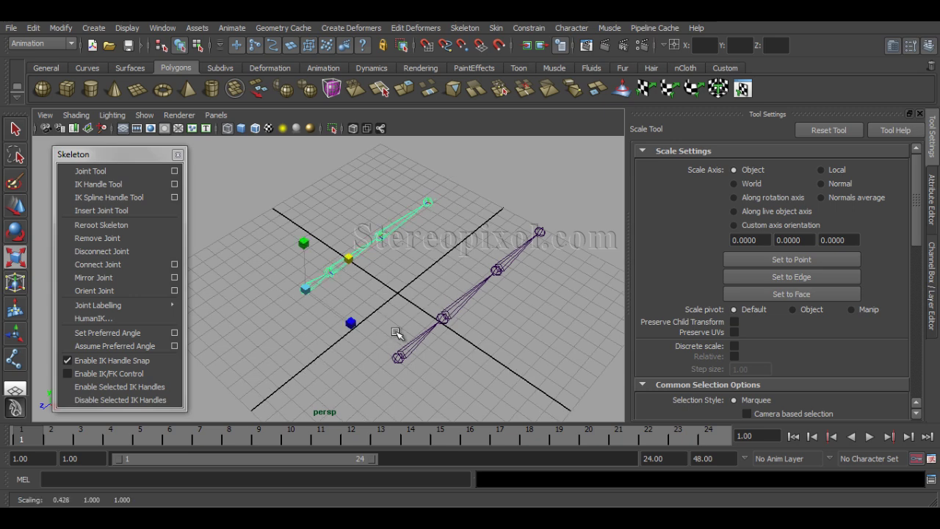
click(423, 338)
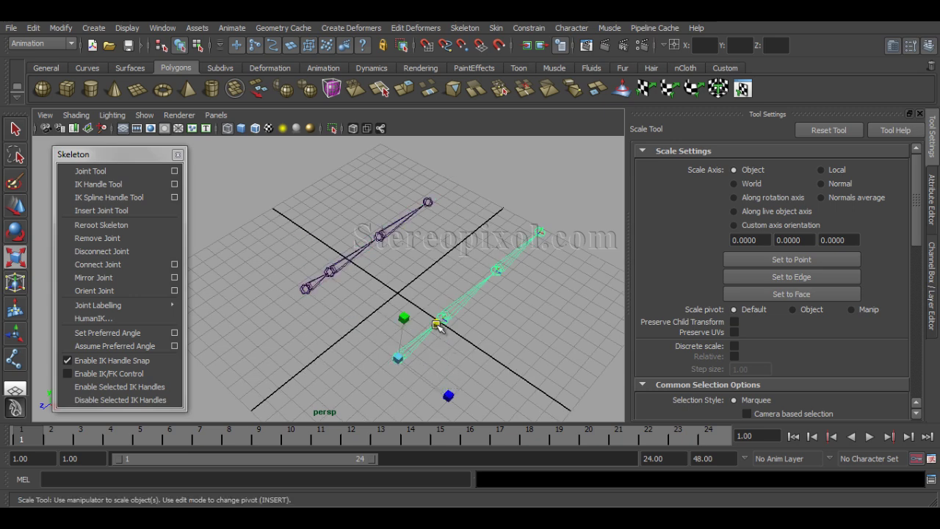
middle_drag(438, 323, 407, 346)
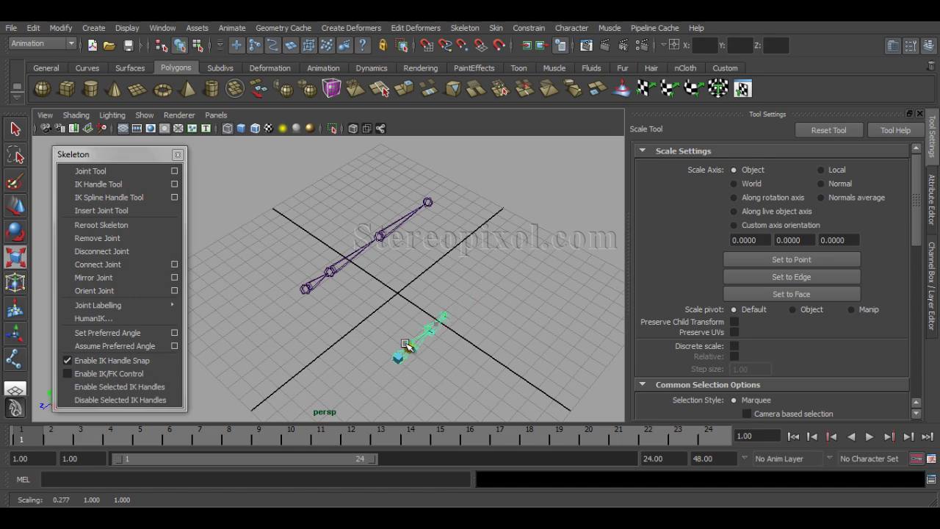
- Select the lower chain and delete it, leaving a single four-joint chain
alt+right_drag(357, 357, 419, 336)
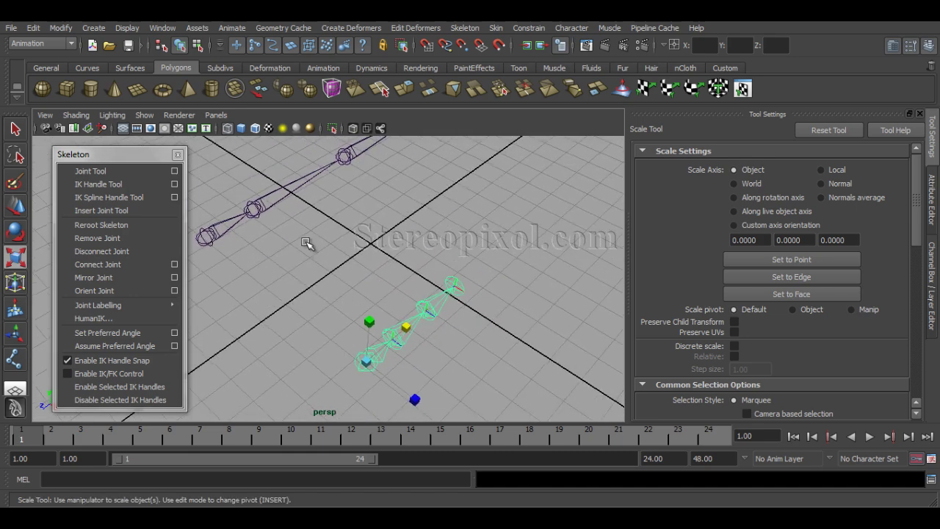
alt+middle_drag(311, 243, 424, 296)
alt+right_drag(424, 297, 285, 293)
click(285, 292)
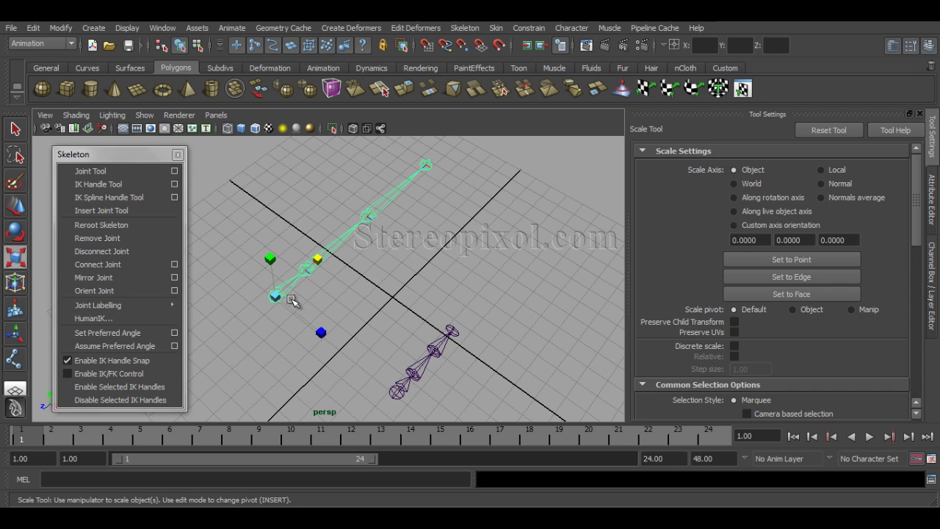
alt+middle_drag(447, 357, 383, 360)
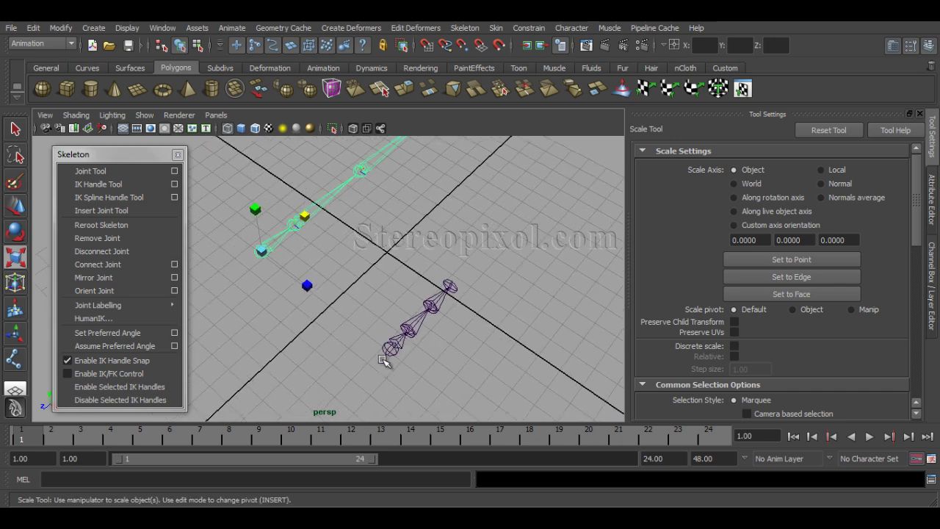
click(392, 348)
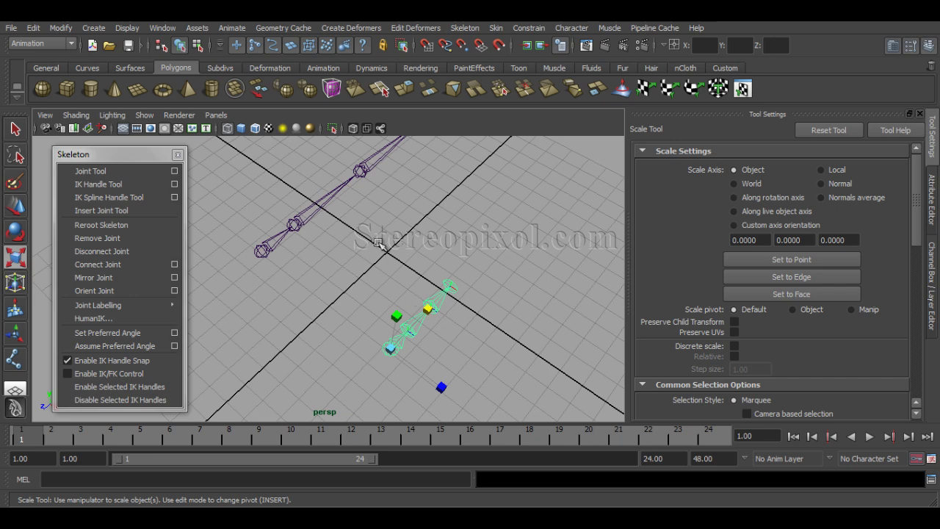
alt+drag(395, 220, 390, 255)
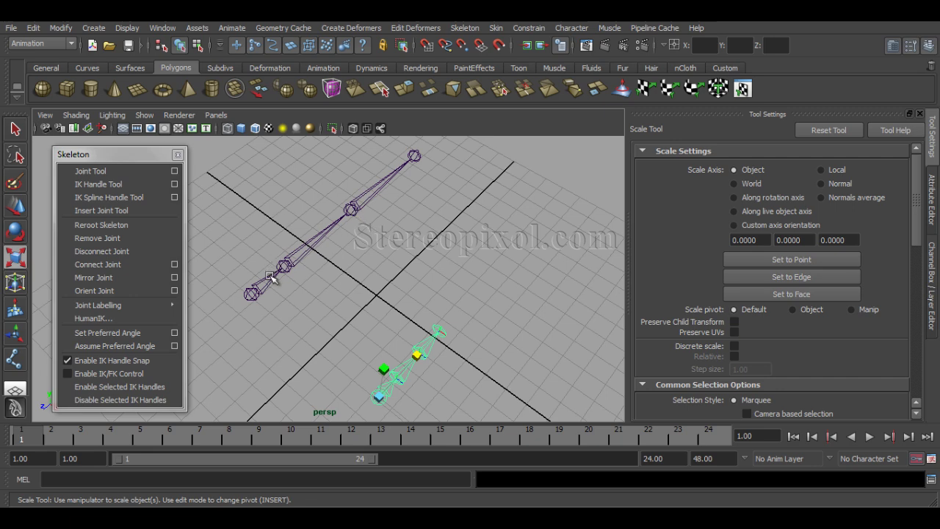
alt+drag(443, 283, 378, 283)
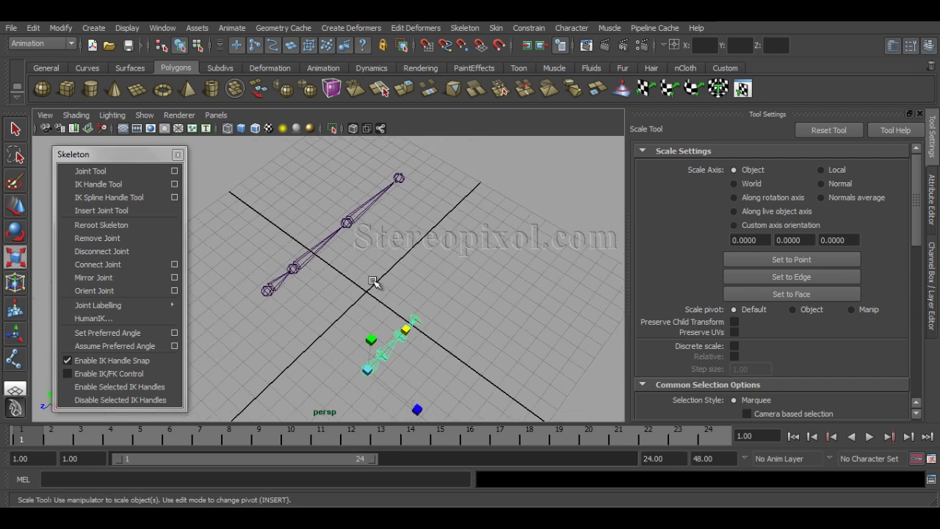
key(Delete)
click(267, 290)
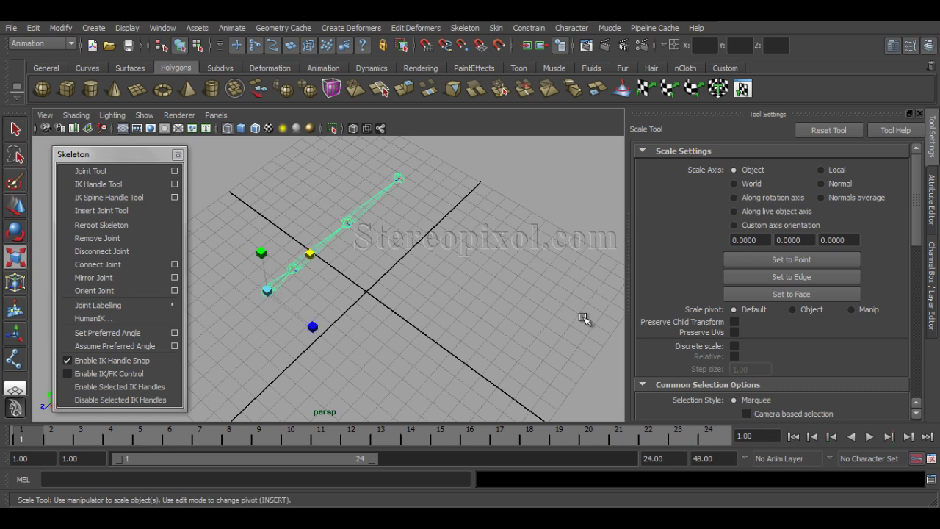
click(91, 170)
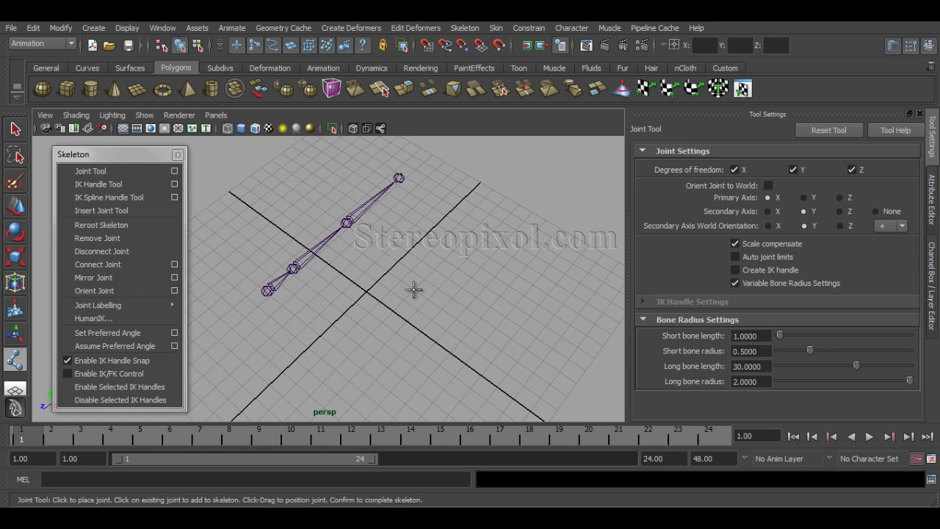
- Delete the remaining four-joint chain from the grid
alt+middle_drag(360, 308, 351, 280)
key(w)
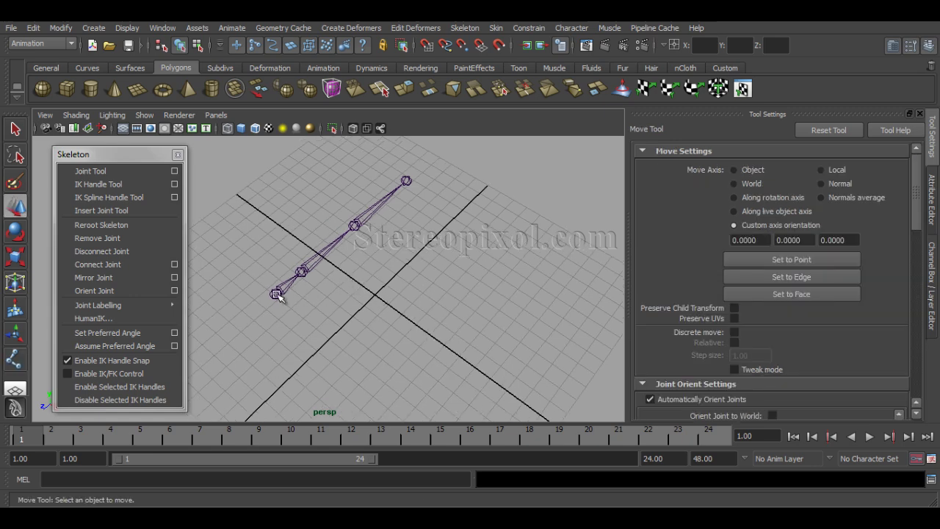
click(278, 293)
key(Delete)
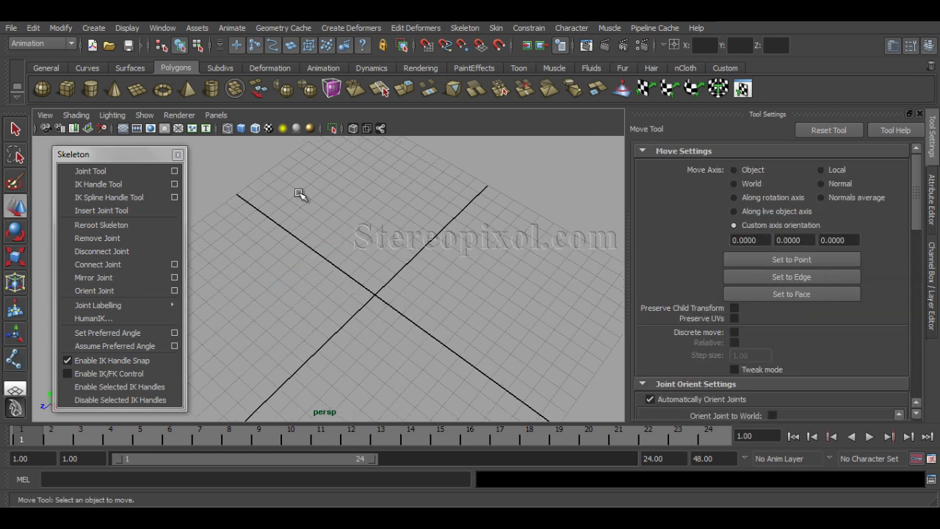
click(91, 171)
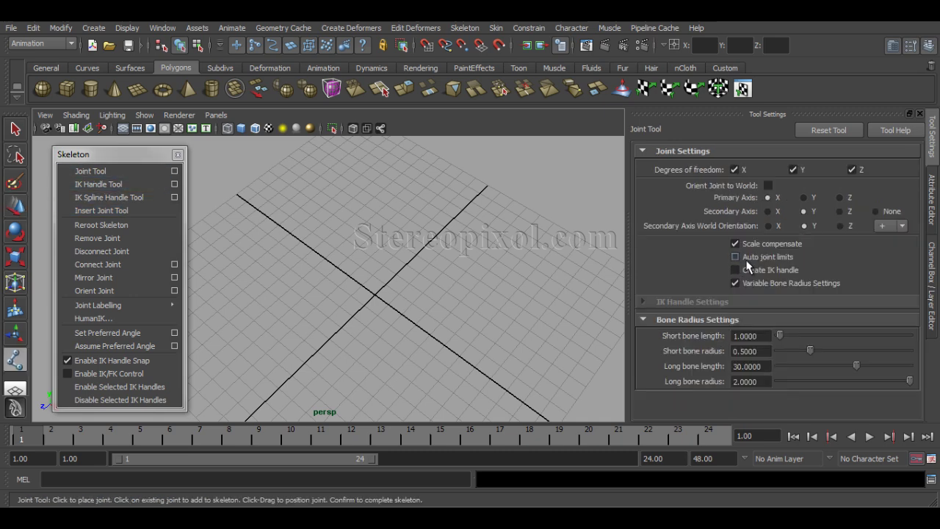
- Draw a two-bone leg chain with a bent knee in a top-down view
alt+drag(311, 294, 336, 357)
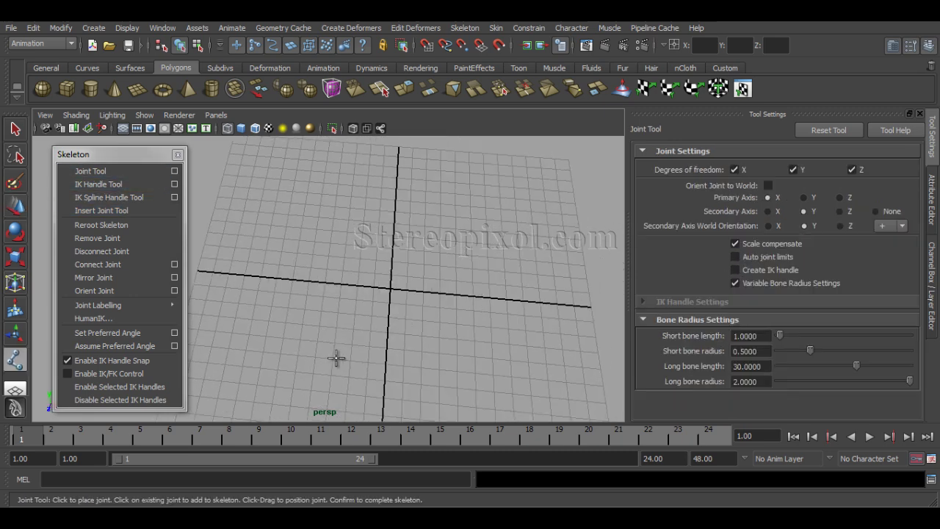
click(316, 243)
click(358, 155)
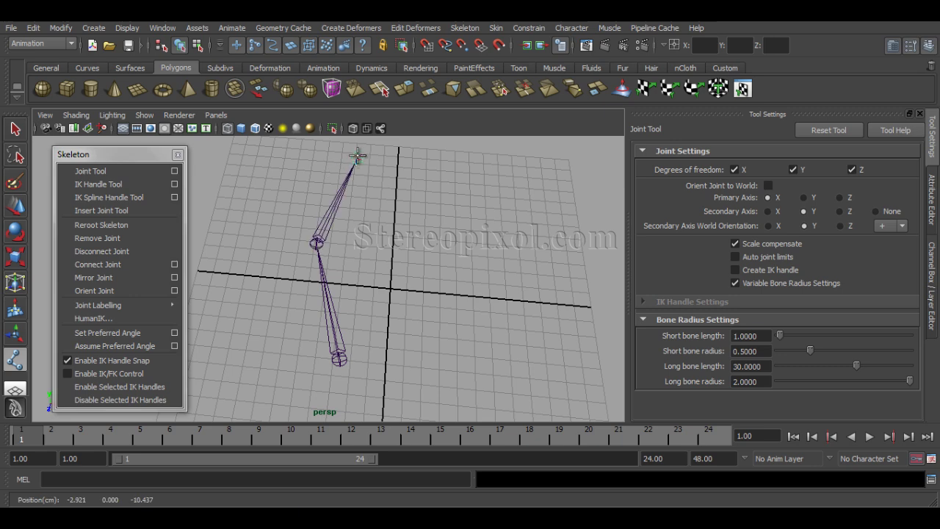
key(w)
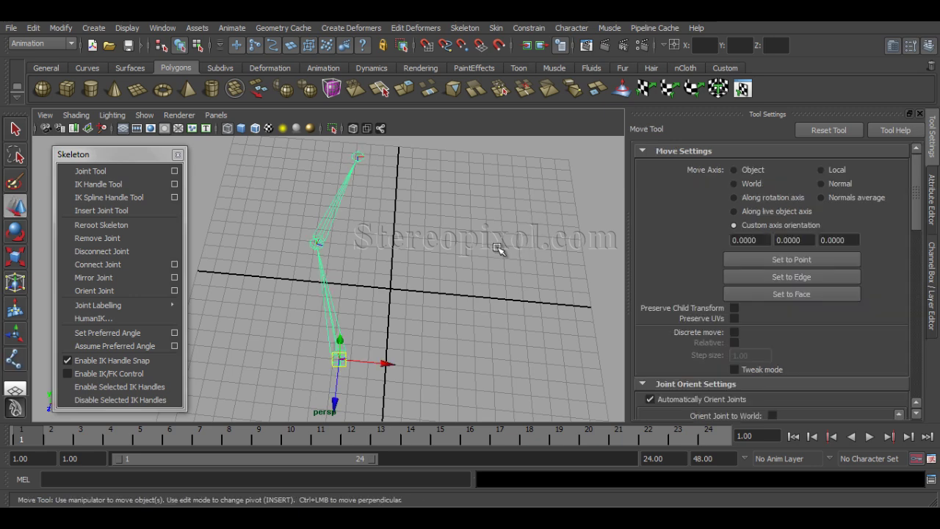
- Draw a second two-bone leg chain to the right of the first
click(125, 170)
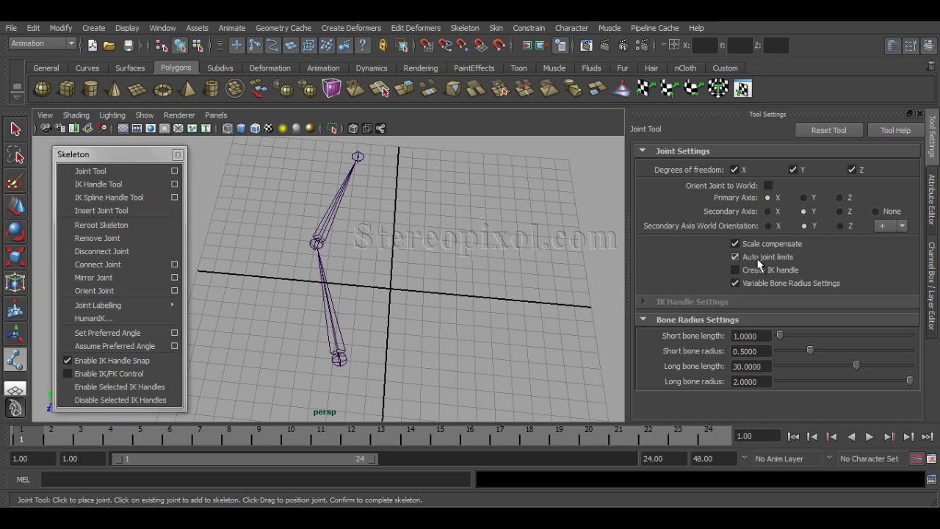
click(464, 349)
click(446, 255)
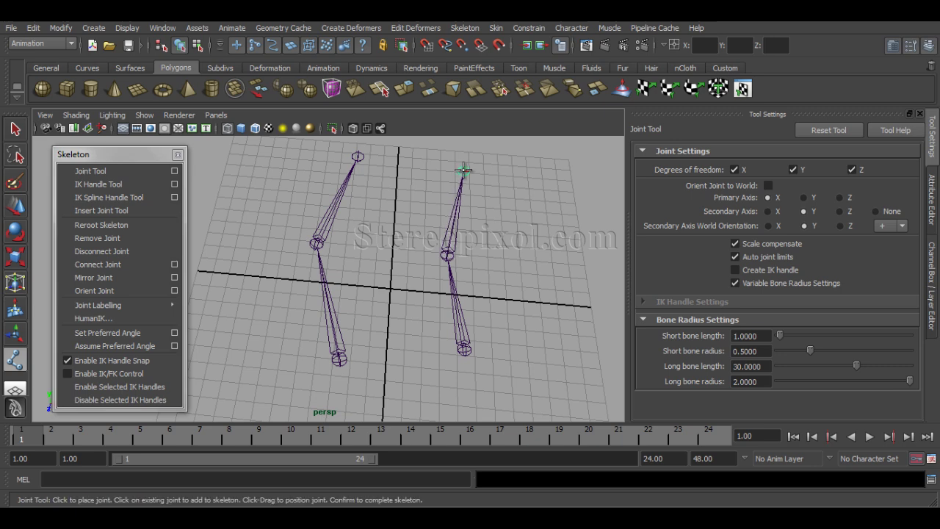
click(463, 170)
key(w)
- Select the left chain's knee joint and rotate it upward with the Rotate tool
click(390, 220)
alt+drag(389, 221, 351, 270)
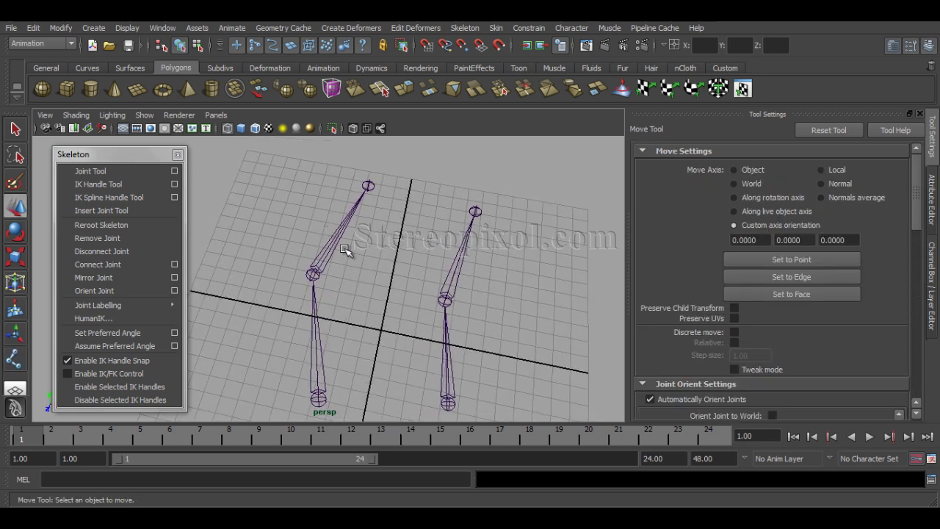
click(339, 253)
key(e)
drag(353, 320, 386, 299)
- Rotate the right chain's knee, undo it, and open Joint Tool settings with Auto joint limits
click(512, 310)
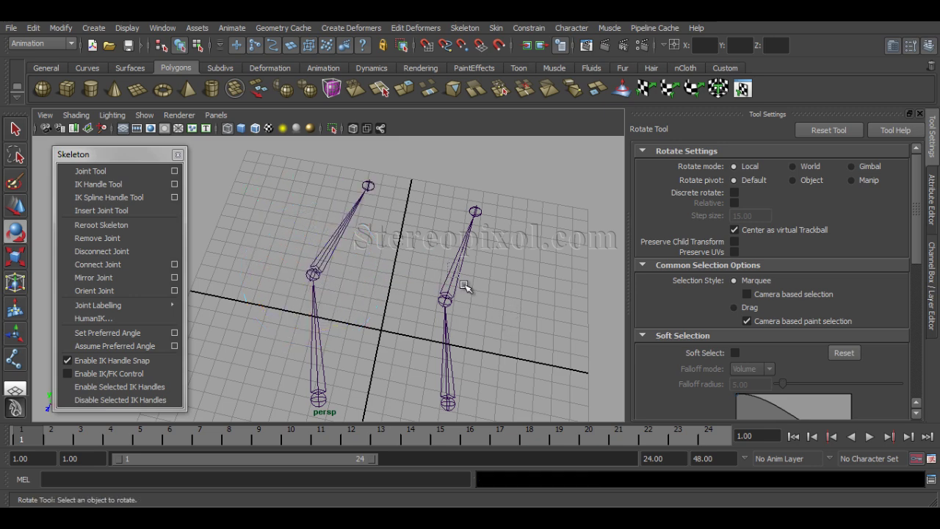
click(448, 296)
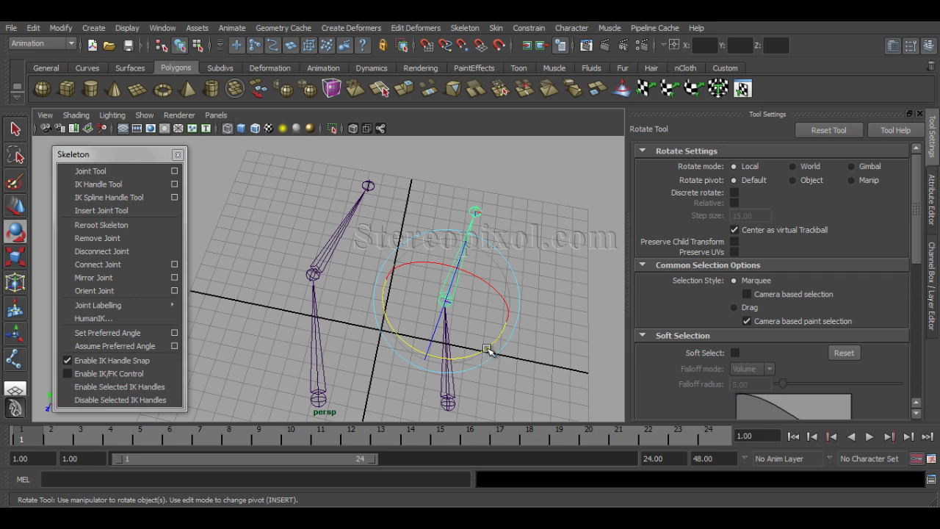
mouse_move(487, 350)
mouse_down()
mouse_move(411, 370)
mouse_move(414, 343)
mouse_move(495, 352)
mouse_move(394, 339)
mouse_move(485, 356)
mouse_move(471, 360)
mouse_move(385, 338)
mouse_move(493, 363)
mouse_up()
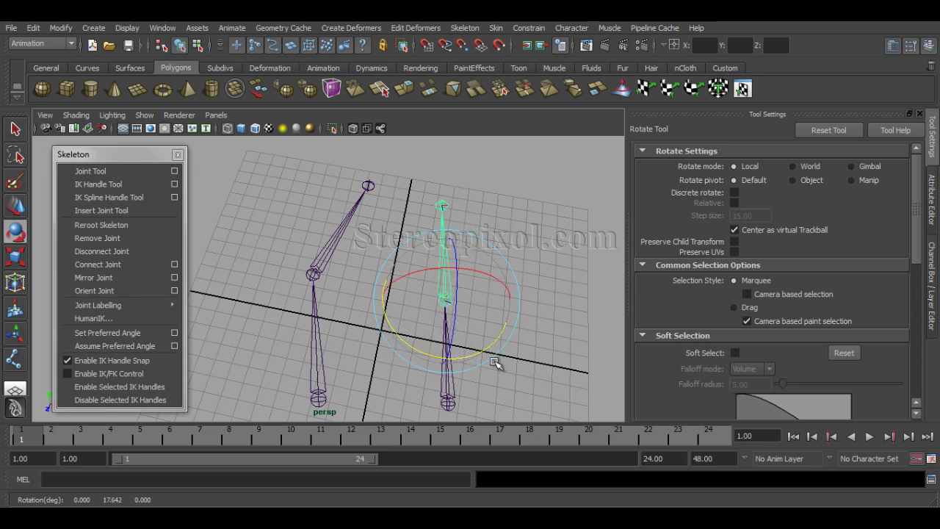
key(ctrl+z)
click(175, 172)
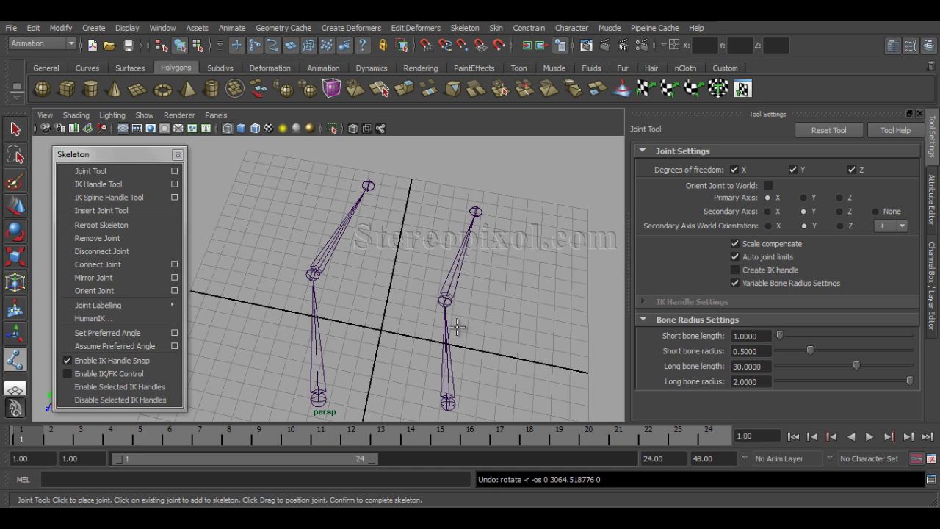
- In the side view, draw a leg chain with hip, knee, ankle, ball and toe joints
alt+middle_drag(450, 328, 475, 271)
alt+right_drag(474, 270, 458, 287)
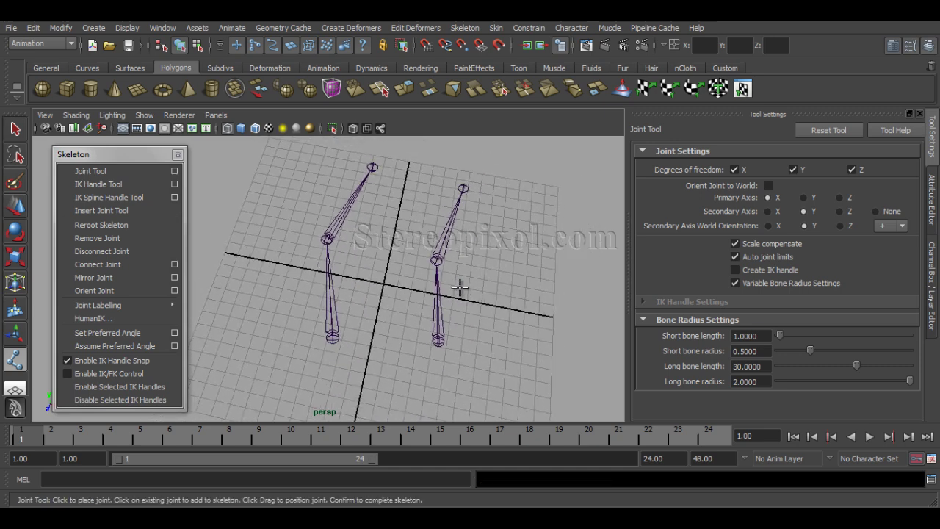
key(space)
key(space)
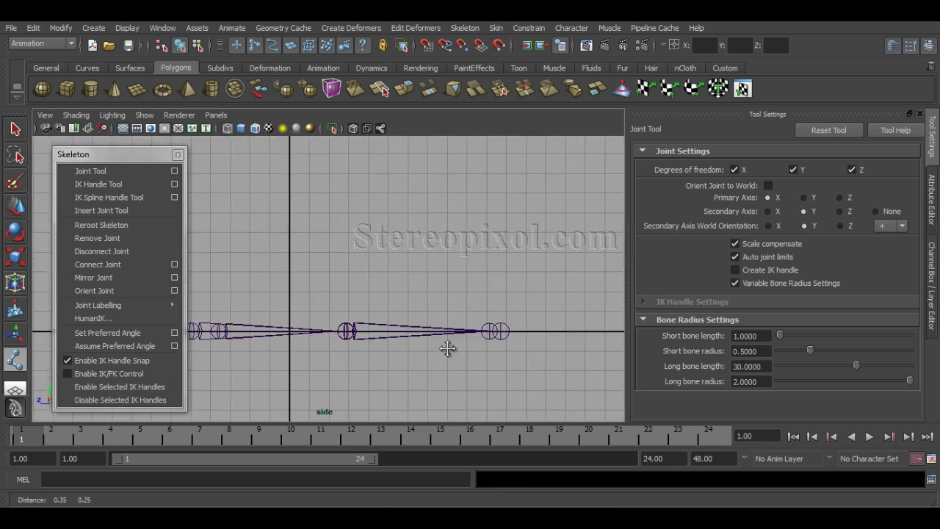
alt+right_drag(447, 349, 415, 352)
click(501, 159)
click(479, 227)
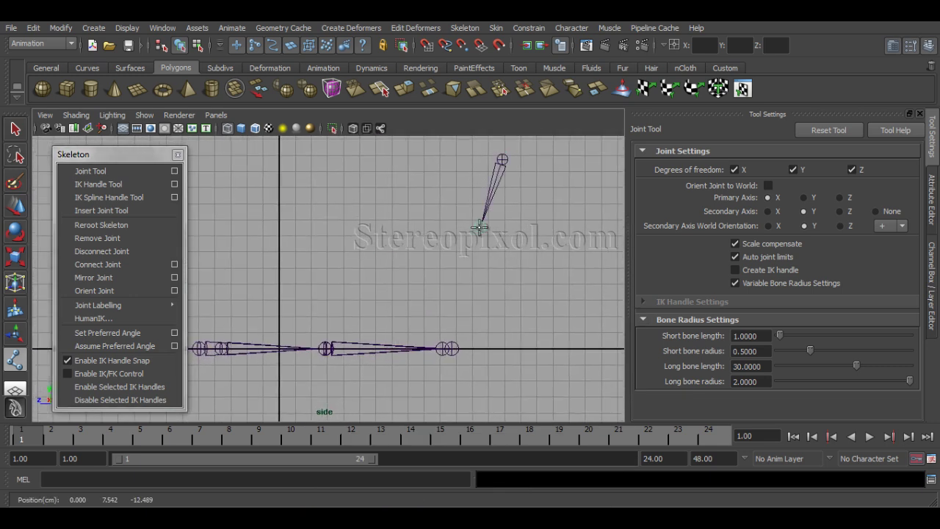
drag(479, 226, 471, 254)
drag(493, 312, 502, 348)
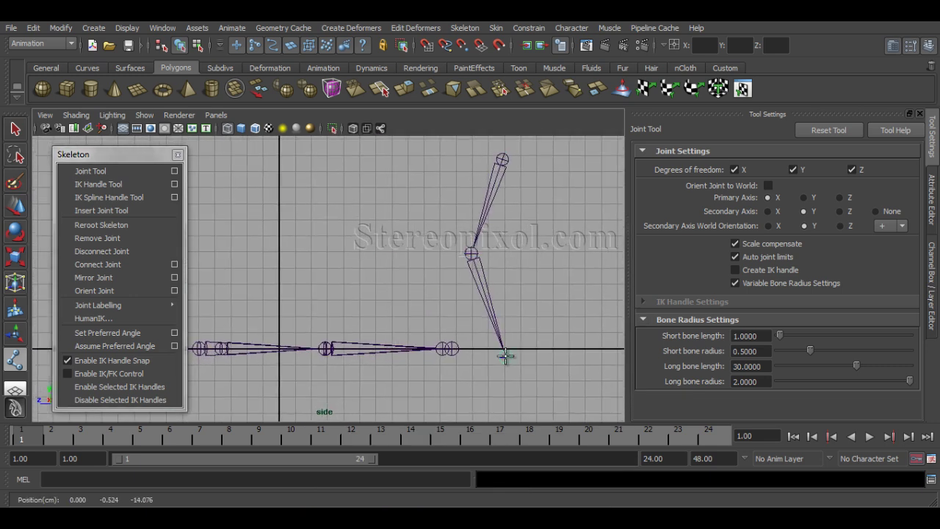
click(485, 386)
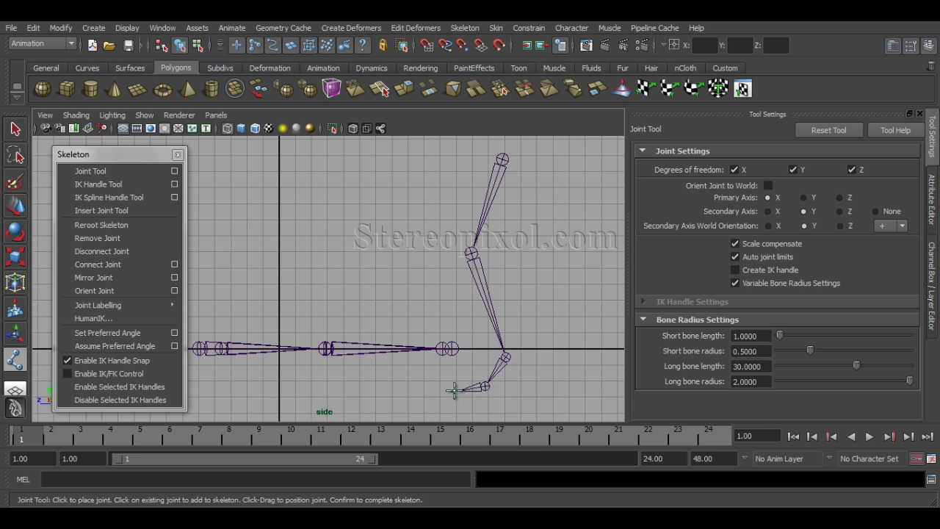
click(455, 390)
key(Return)
- Test-rotate the leg at the hip, then bend it at the knee and undo the bend
key(e)
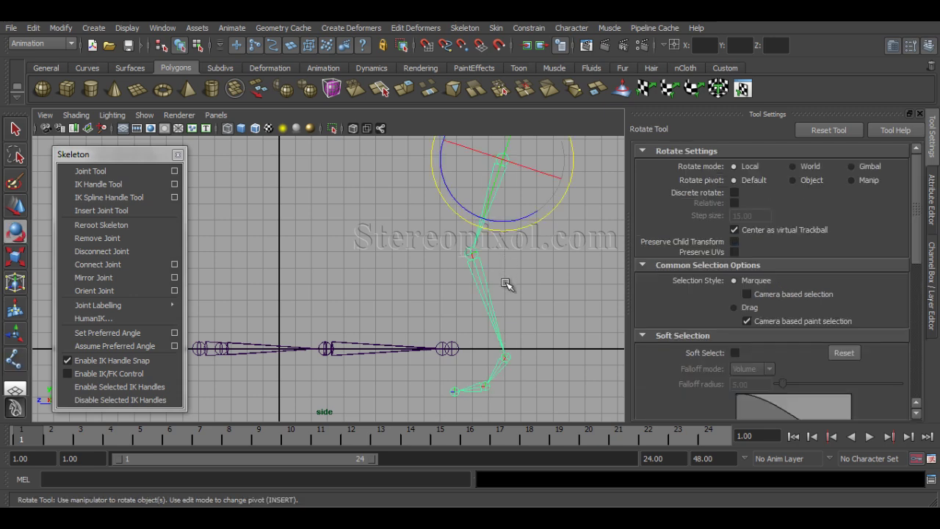
alt+middle_drag(435, 252, 438, 269)
scroll(456, 286, up, 1)
key(Down)
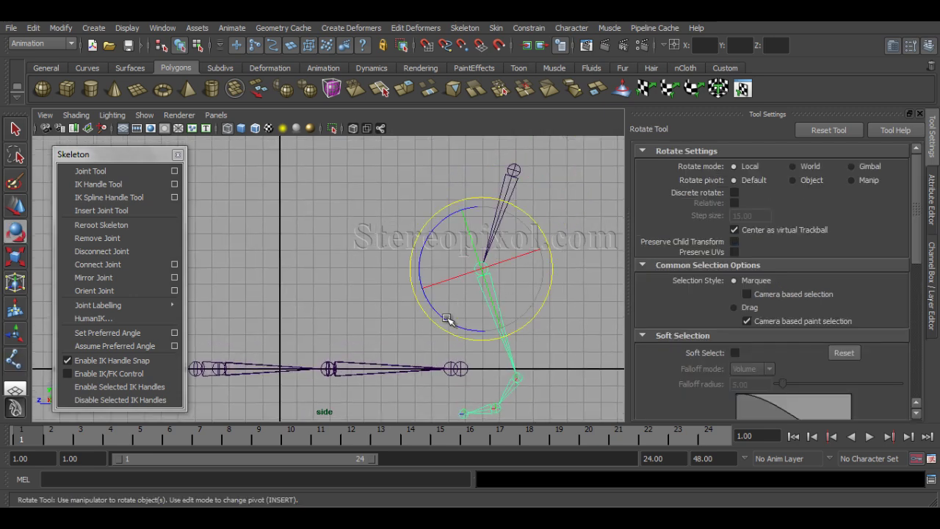
drag(449, 321, 497, 323)
key(ctrl+z)
- Rotate the foot at the ankle, undo it, and recentre the side view on the leg
alt+middle_drag(541, 384, 508, 365)
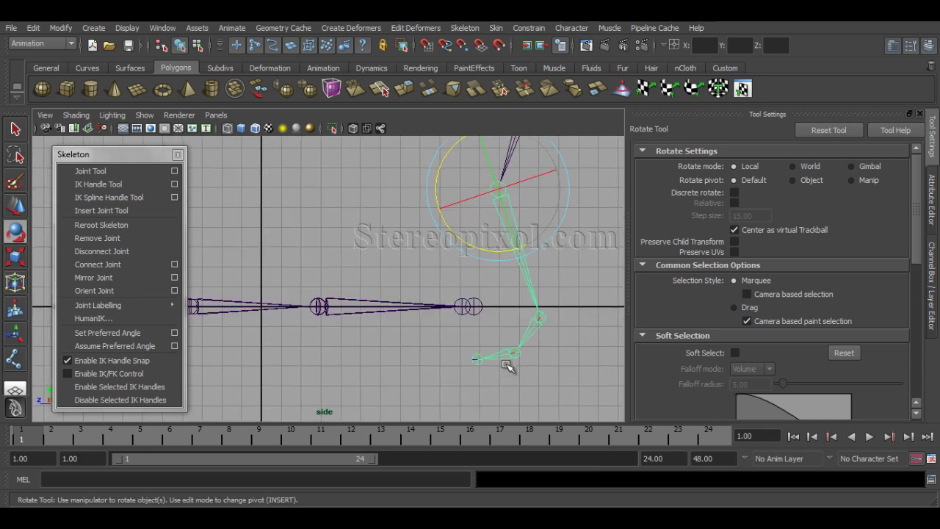
key(Down)
drag(462, 324, 459, 395)
key(ctrl+z)
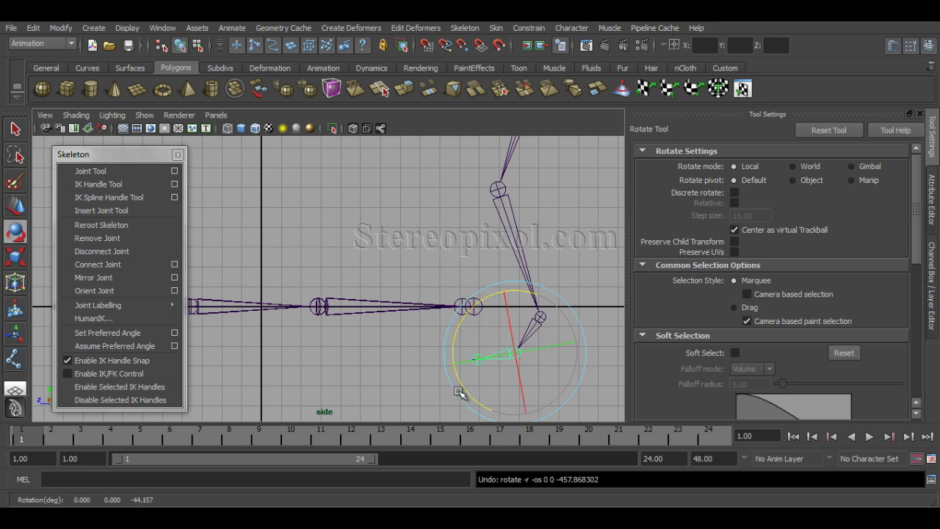
key(ctrl+z)
scroll(550, 216, down, 2)
alt+middle_drag(550, 216, 439, 287)
key(w)
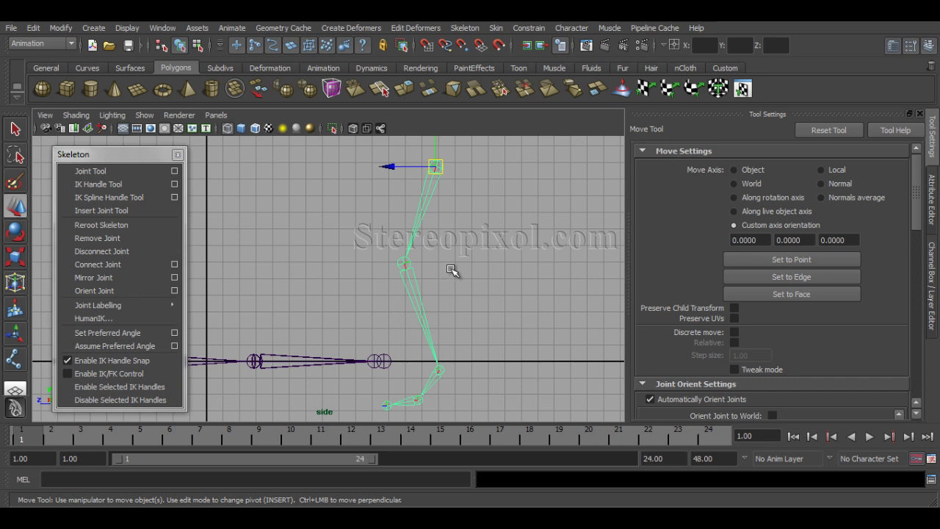
- Inspect joint7's attributes, then return to the Joint Tool options and uncheck Auto joint limits
click(175, 171)
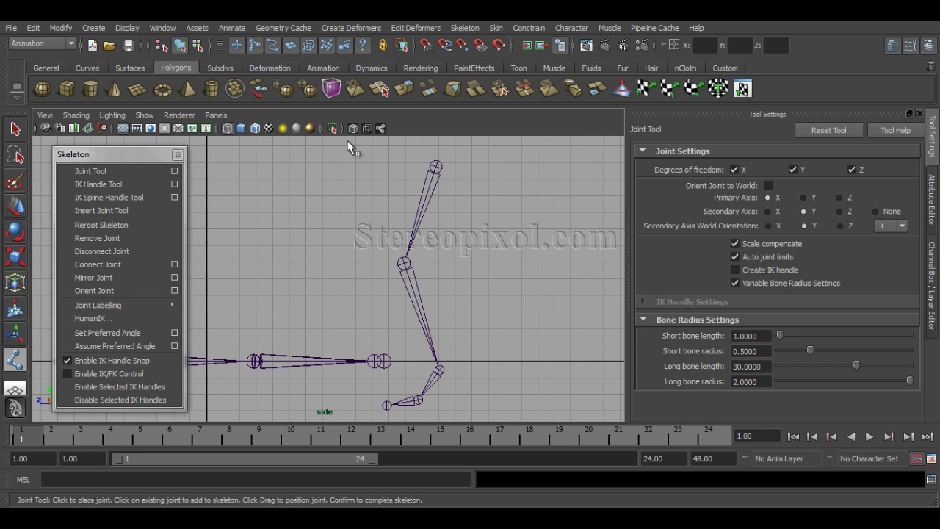
key(w)
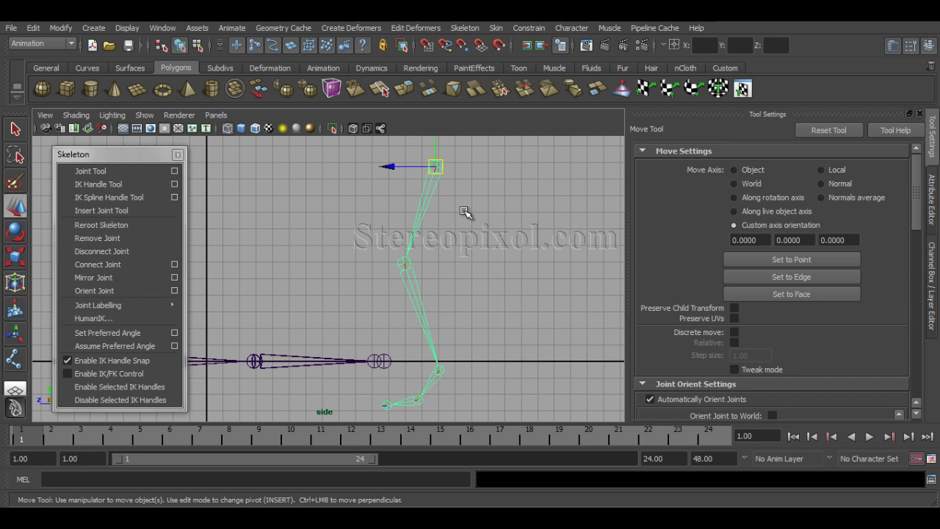
key(ctrl+a)
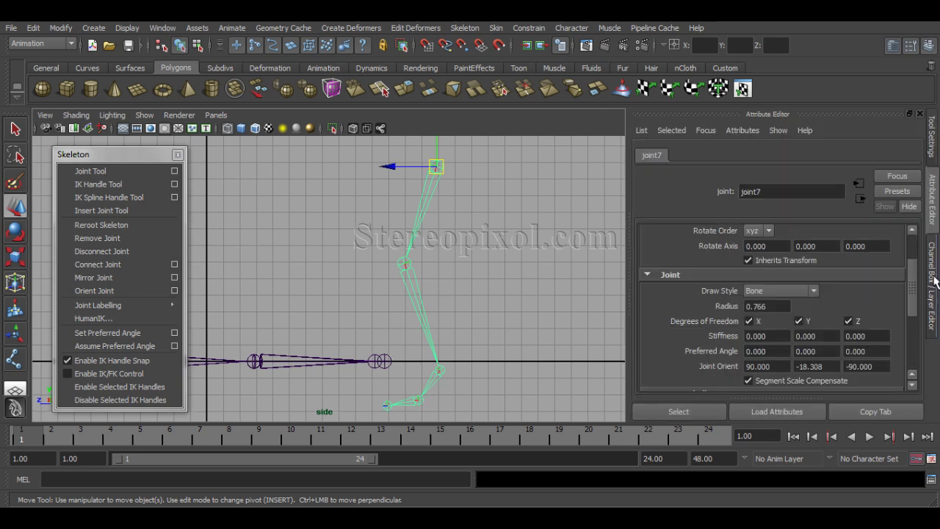
click(449, 310)
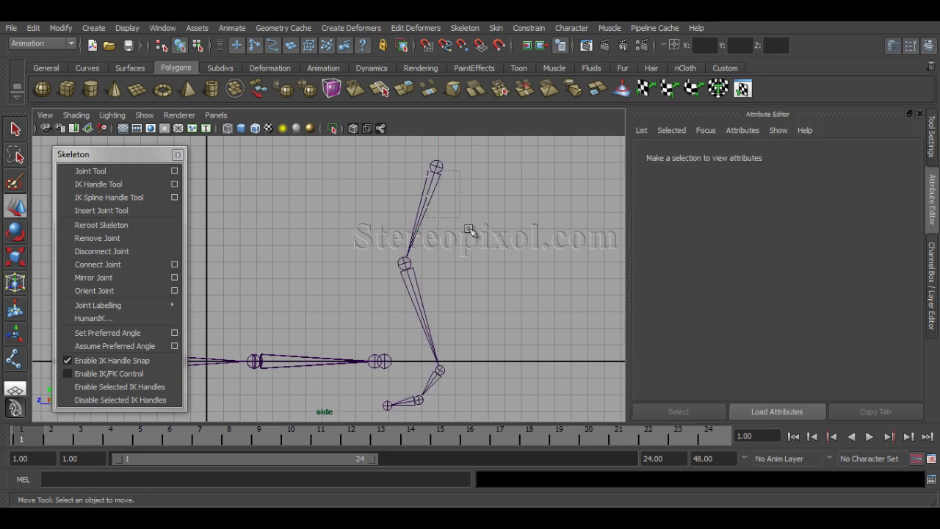
key(ctrl+z)
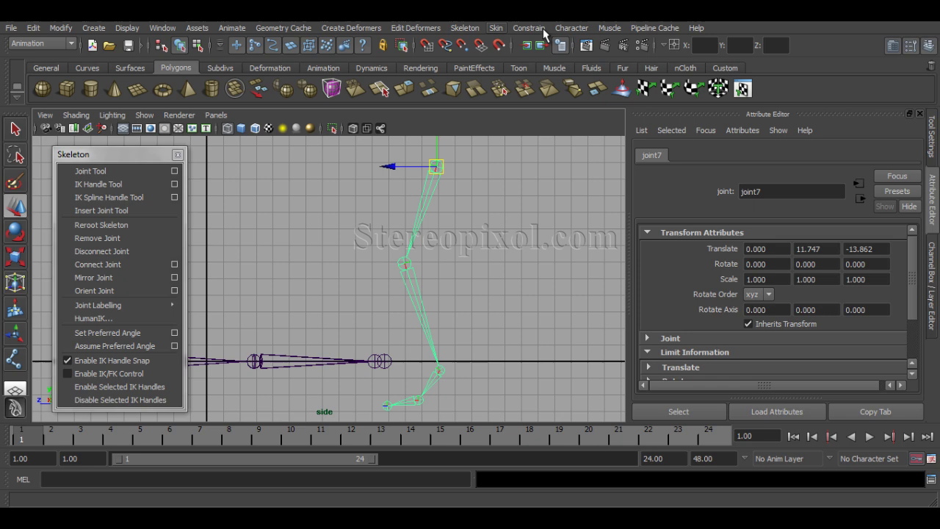
click(174, 171)
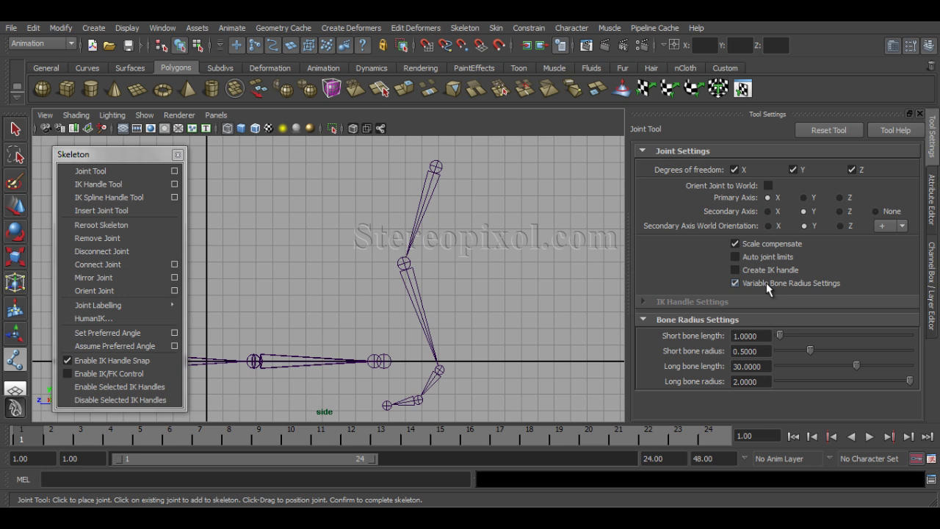
- Toggle Variable Bone Radius off and back on, draw a long test bone, then undo it
click(766, 283)
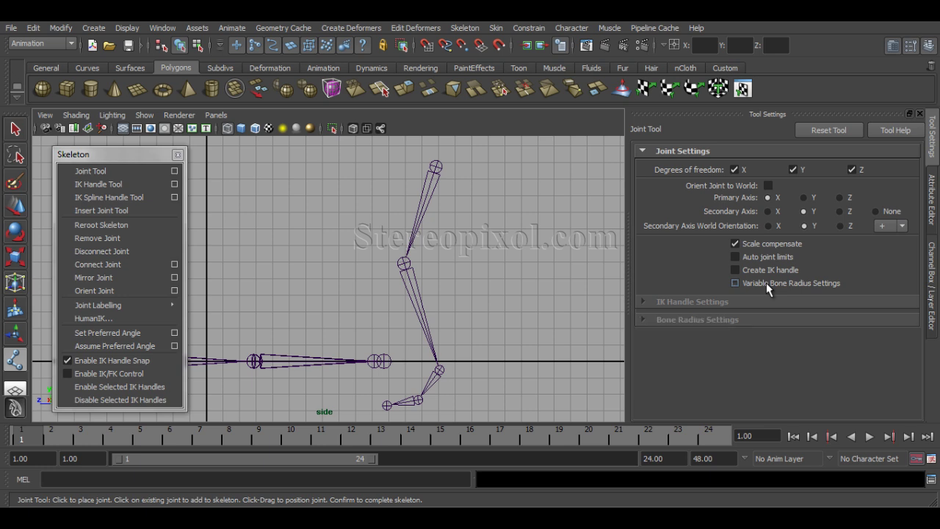
click(766, 283)
alt+middle_drag(539, 252, 398, 249)
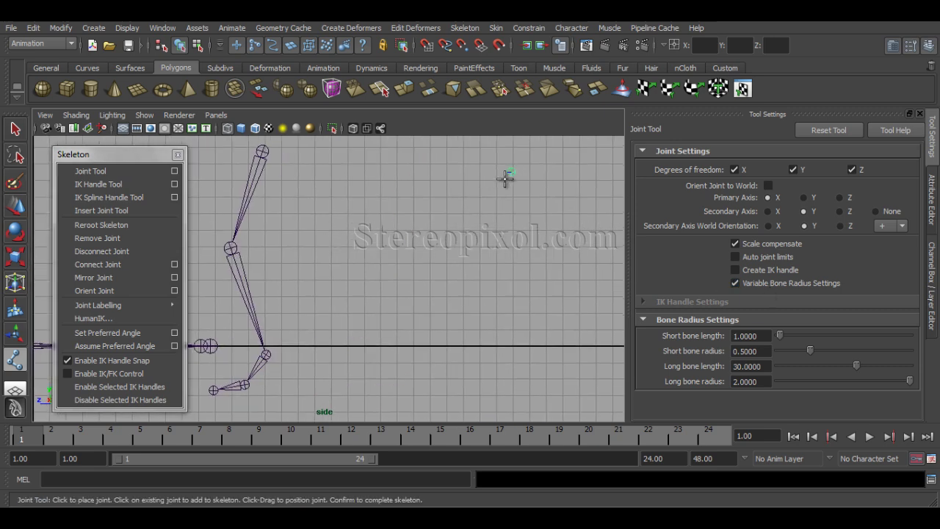
click(511, 172)
drag(466, 234, 507, 196)
middle_drag(464, 249, 335, 350)
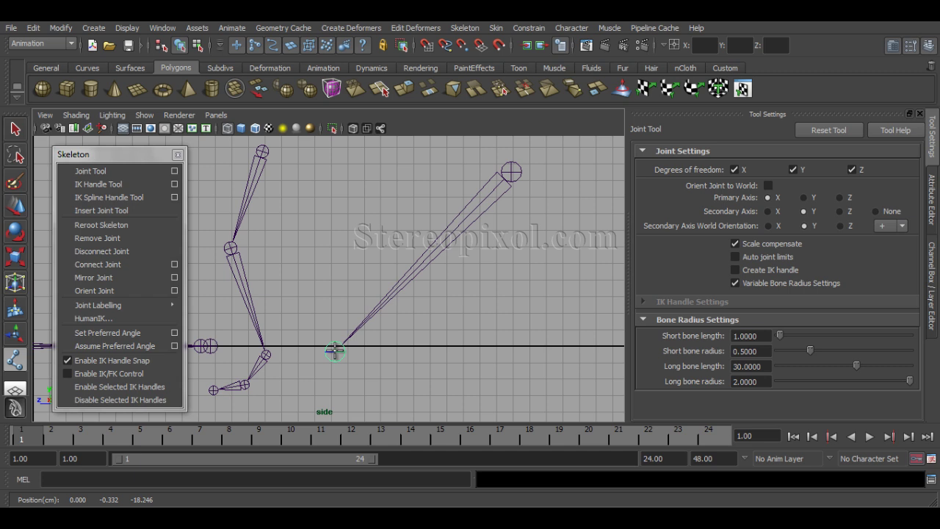
middle_drag(335, 350, 333, 352)
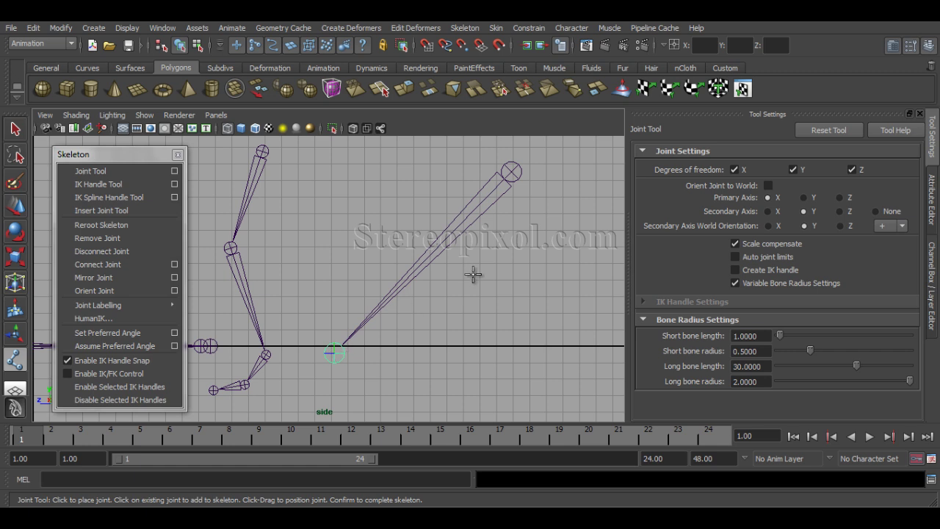
key(ctrl+z)
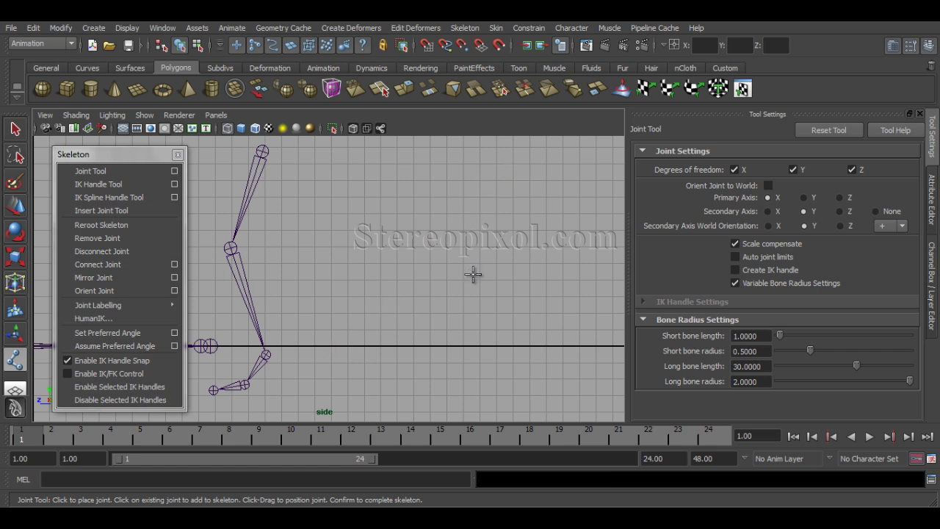
- Return to the perspective view and orbit around the skeletons
alt+middle_drag(311, 286, 451, 290)
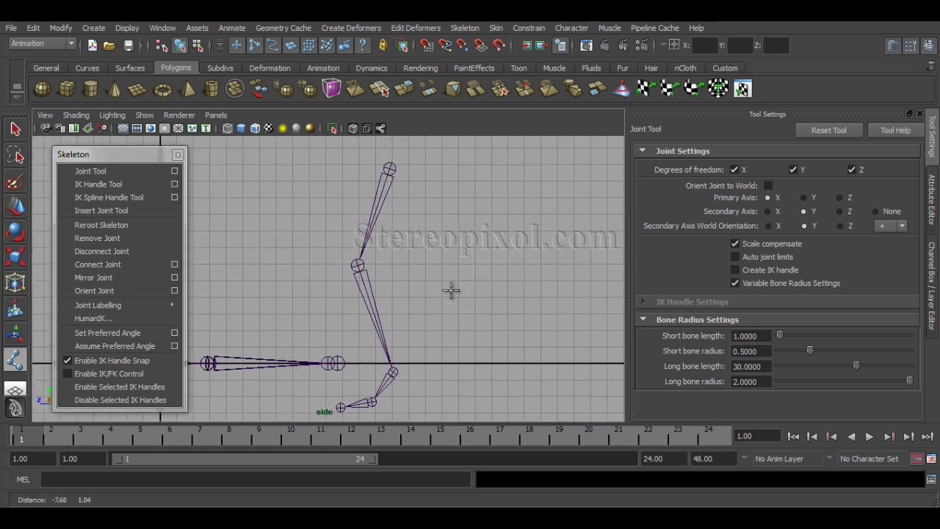
key(space)
key(space)
alt+drag(531, 279, 403, 286)
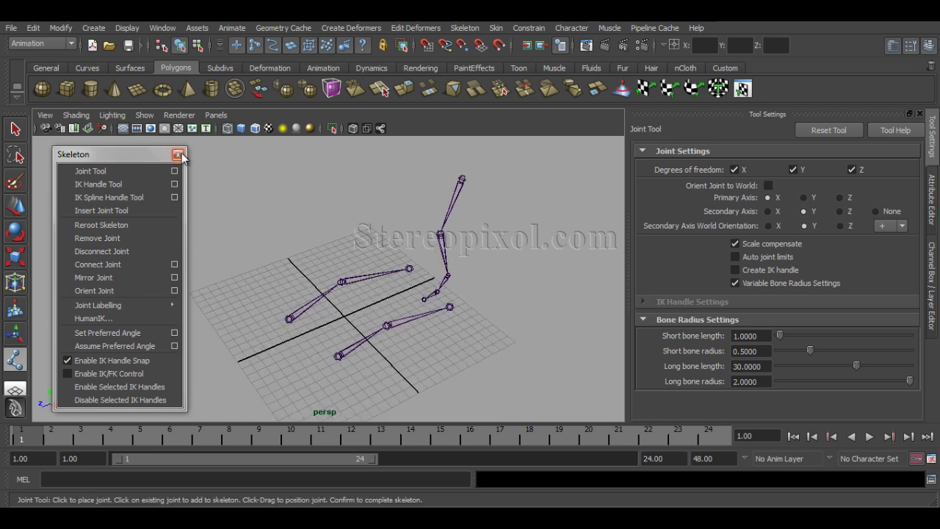